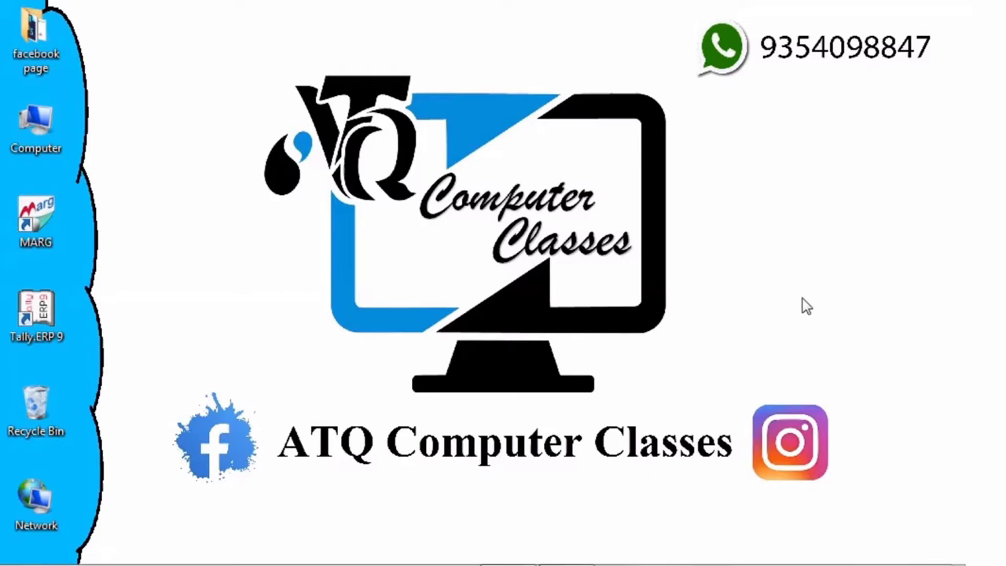
Step: Launch Microsoft Word by running 'winword' from the Windows Run dialog
{"action": "key", "text": "super+r"}
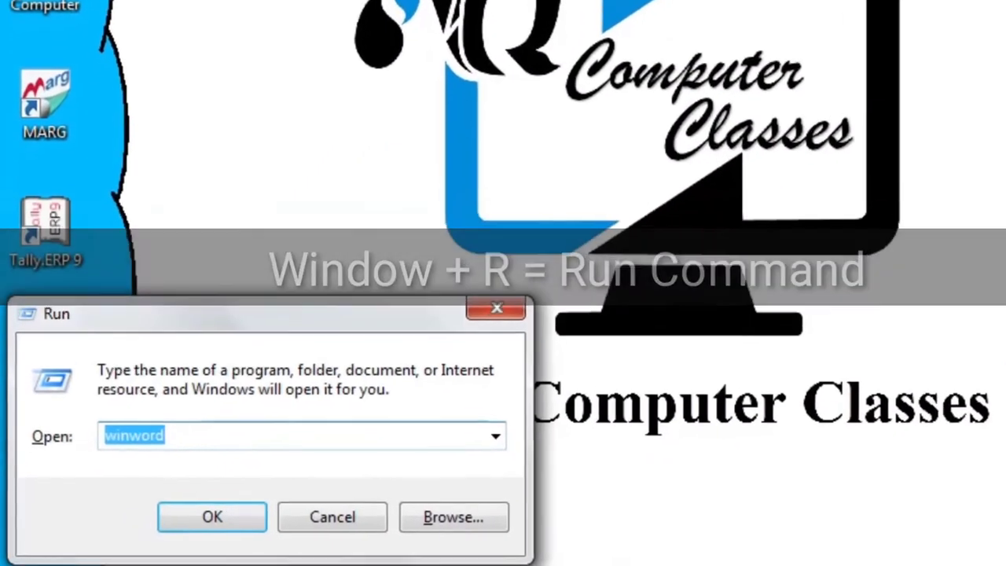
{"action": "type", "text": "WINW"}
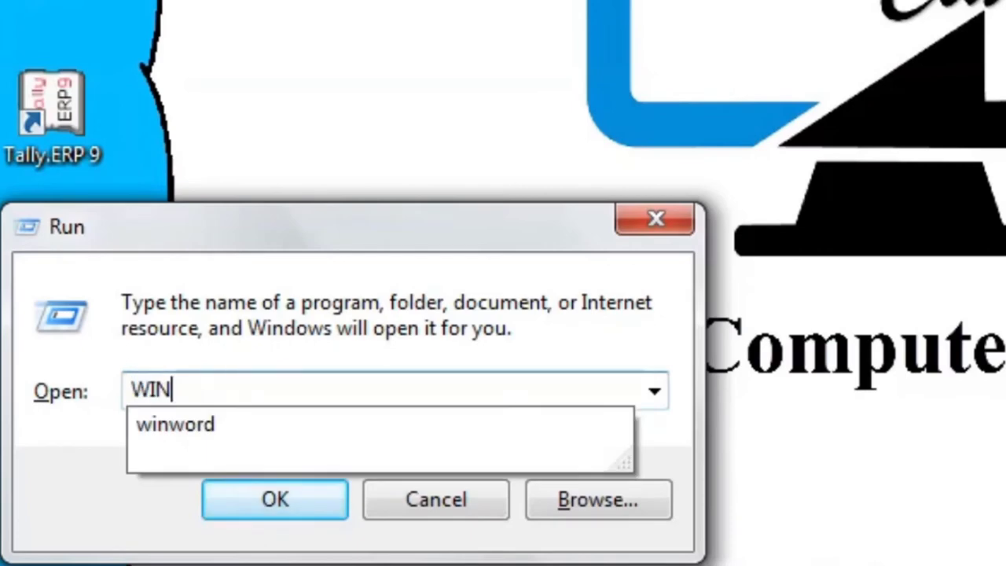
{"action": "type", "text": "O"}
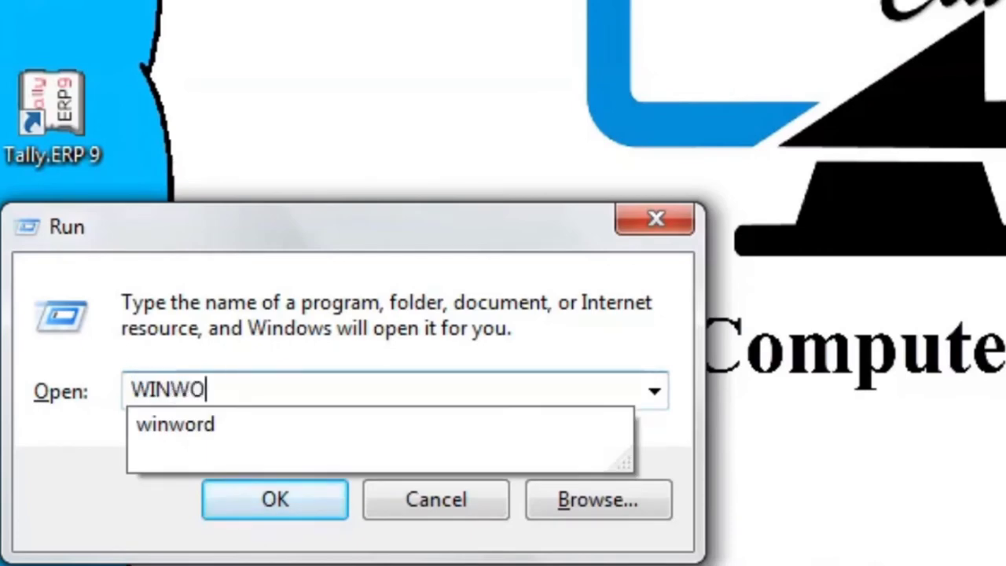
{"action": "type", "text": "R"}
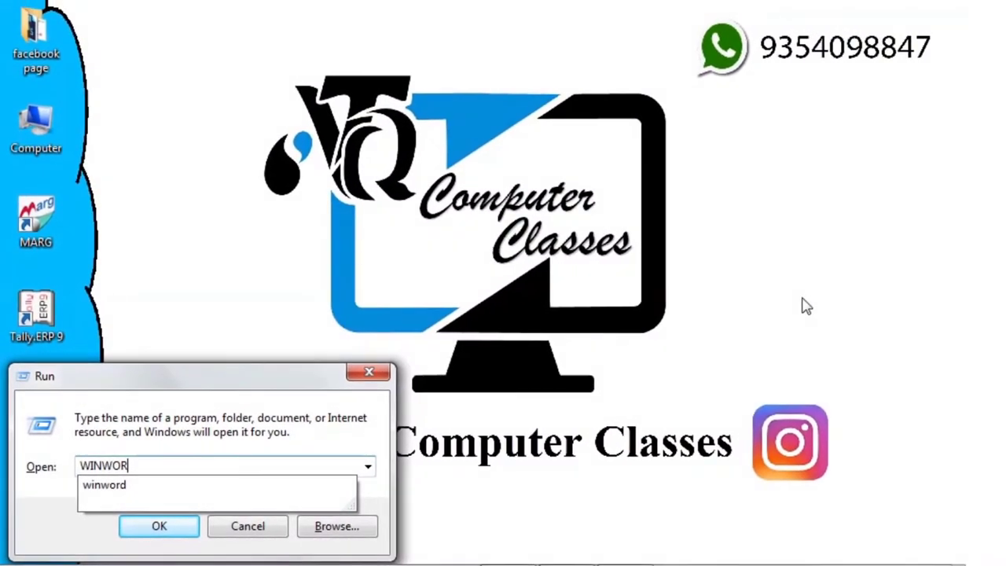
{"action": "type", "text": "D"}
{"action": "key", "text": "Return"}
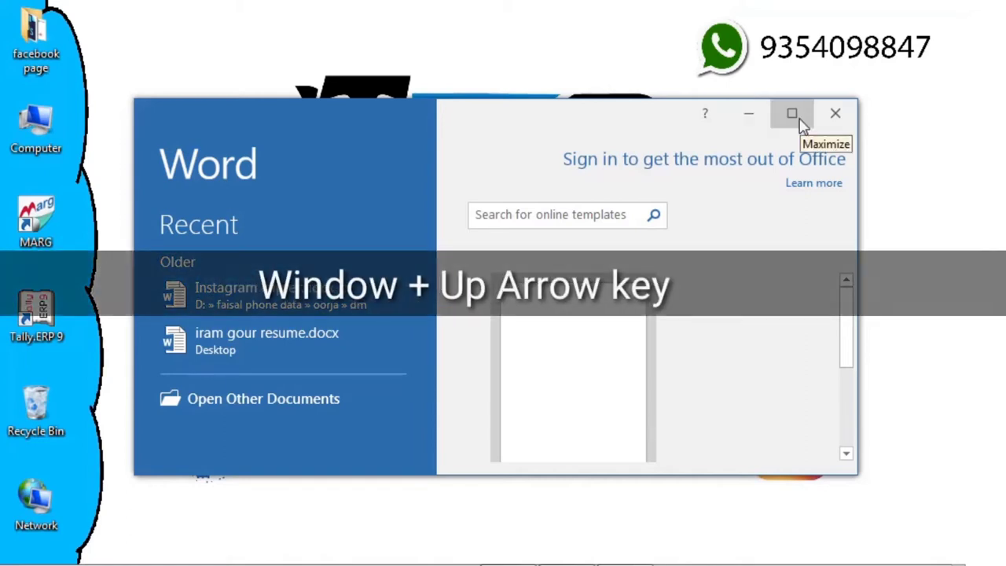
Step: Maximize the Word start screen window to full screen
{"action": "key", "text": "super+Up"}
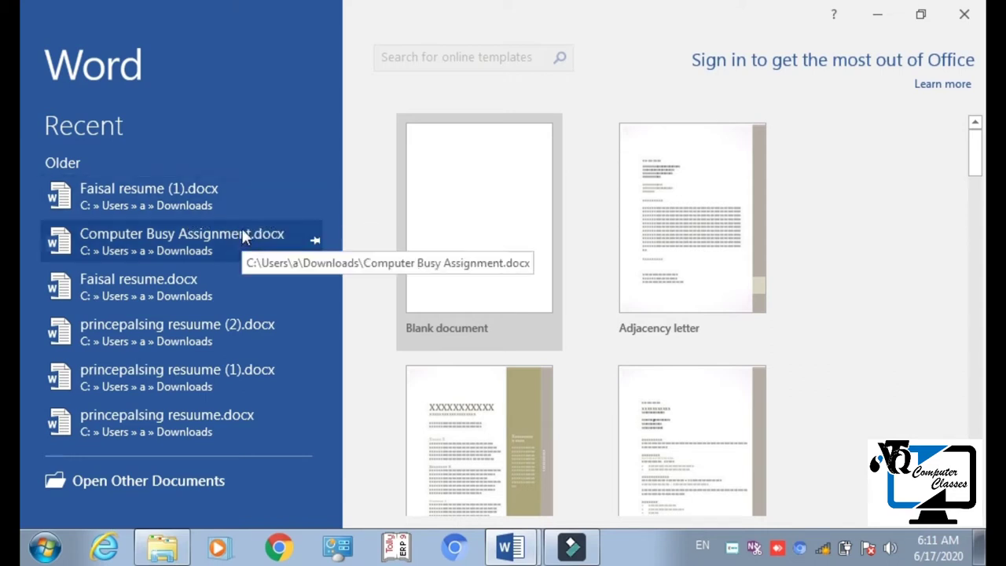
Step: Create a new document from the Blank document template
{"action": "left_click", "coordinate": [480, 272]}
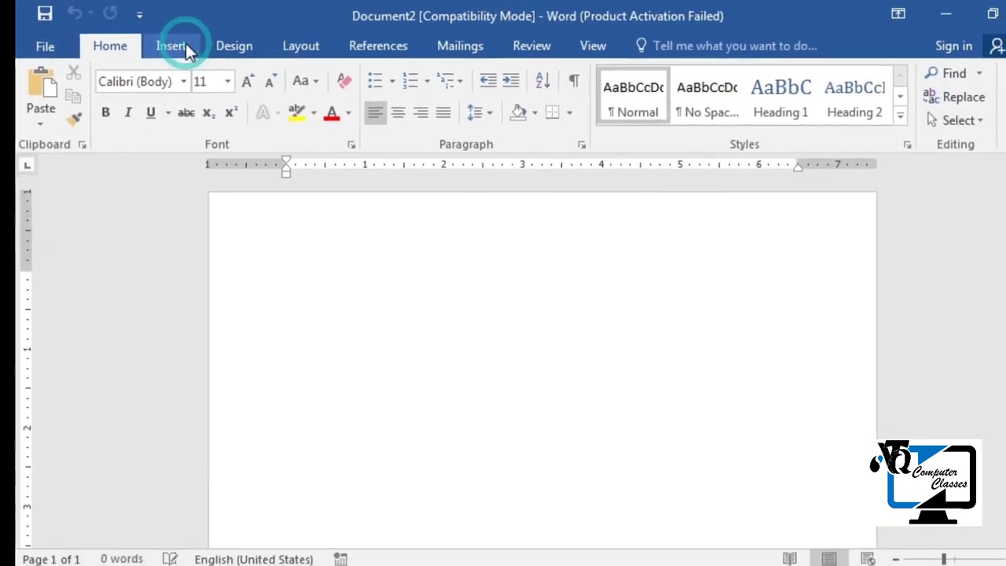
{"action": "left_click", "coordinate": [182, 45]}
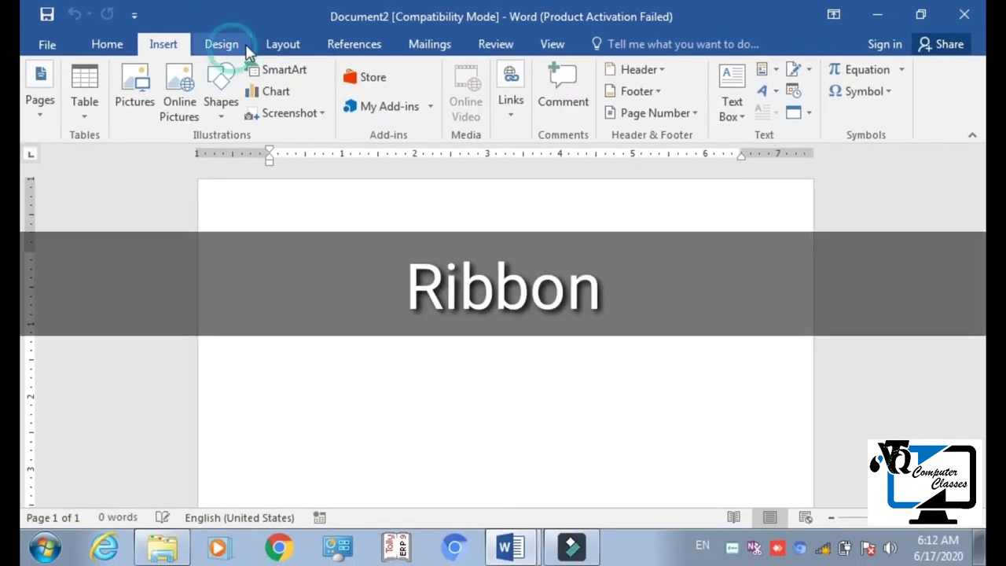
{"action": "left_click", "coordinate": [243, 47]}
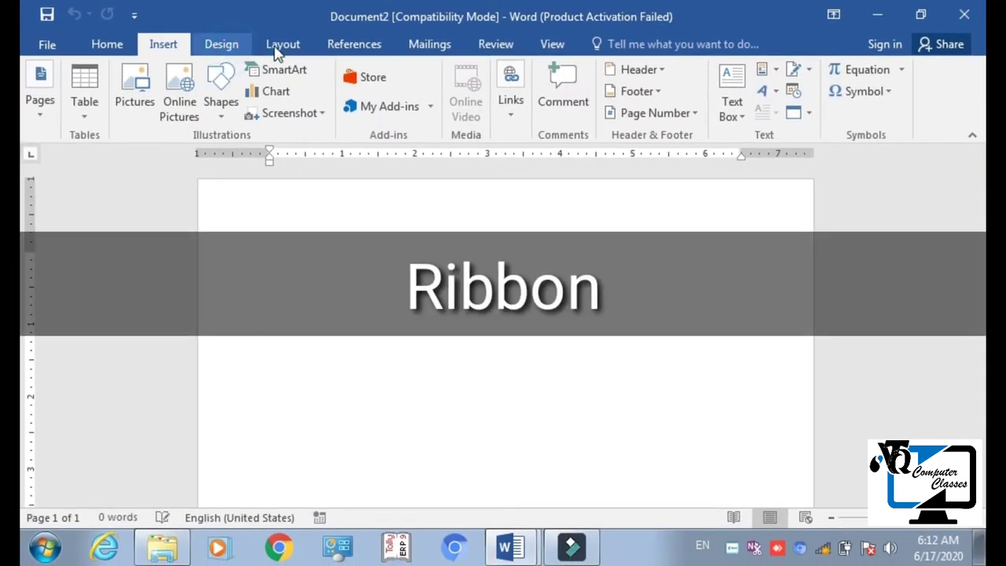
{"action": "left_click", "coordinate": [275, 47]}
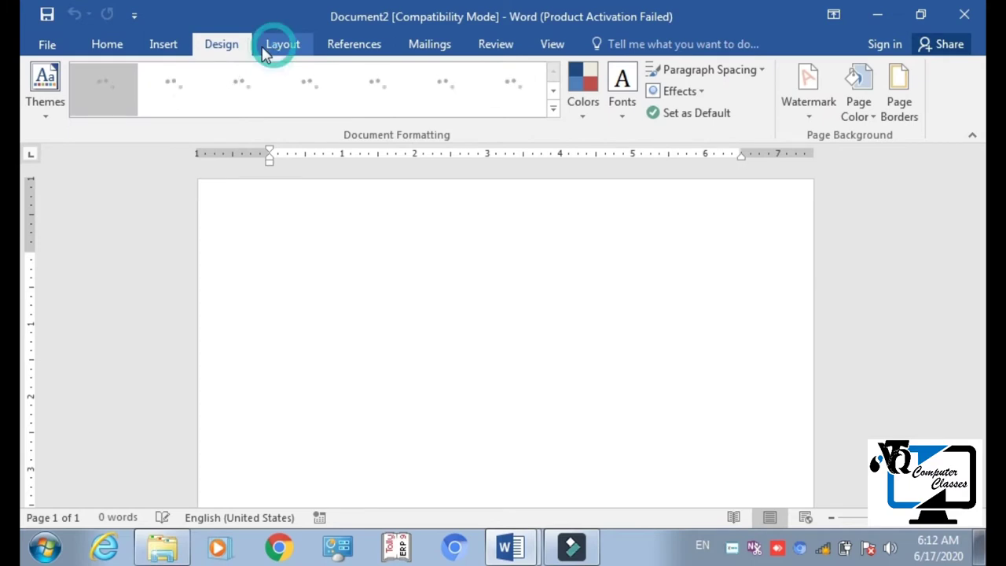
{"action": "left_click", "coordinate": [181, 47]}
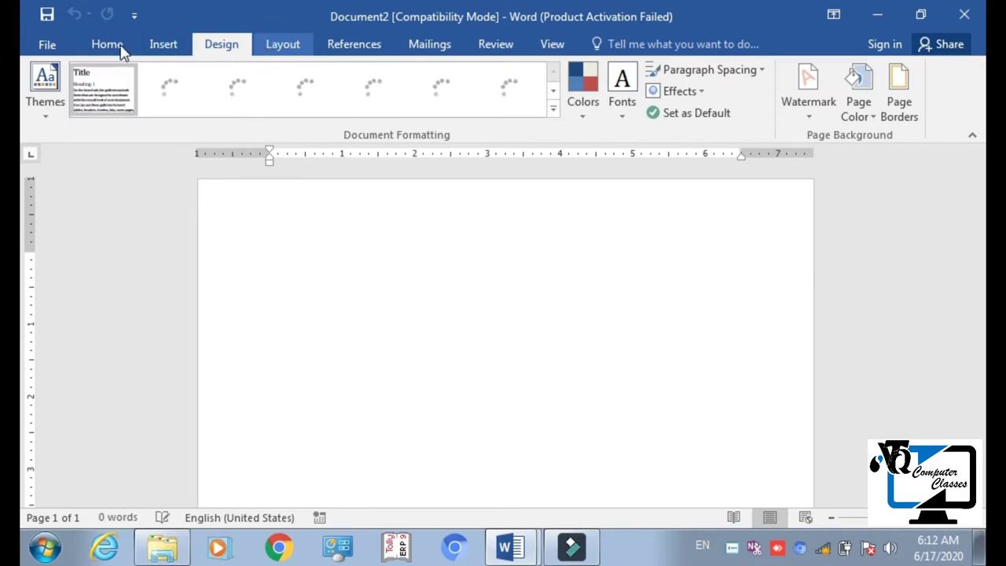
{"action": "left_click", "coordinate": [121, 47]}
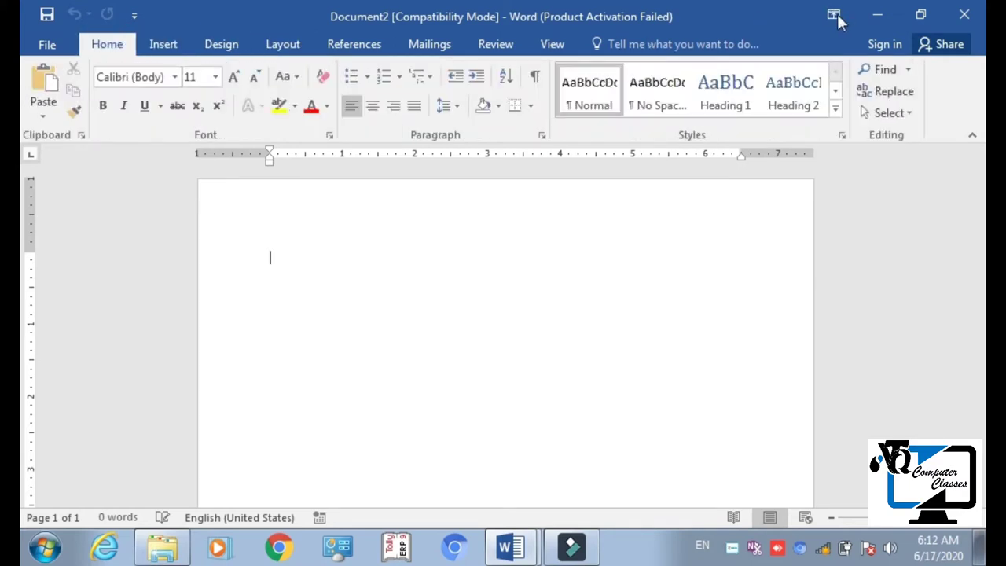
{"action": "left_click", "coordinate": [836, 21]}
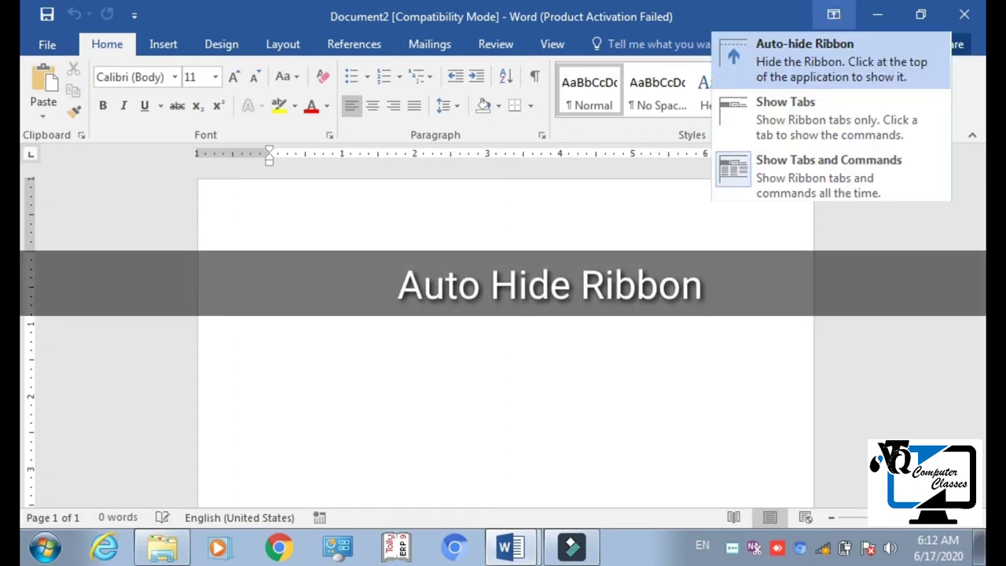
{"action": "left_click", "coordinate": [803, 54]}
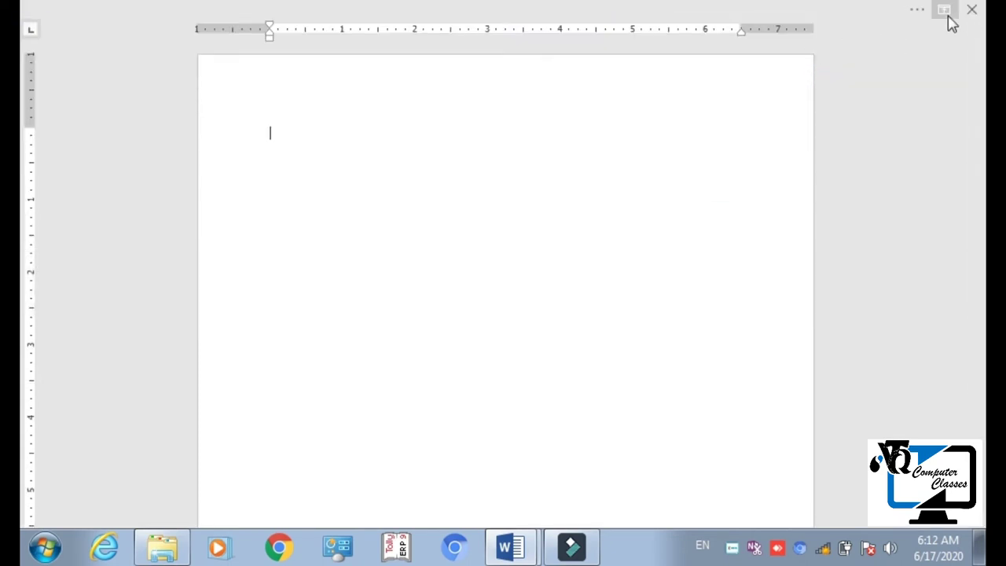
{"action": "left_click", "coordinate": [945, 18]}
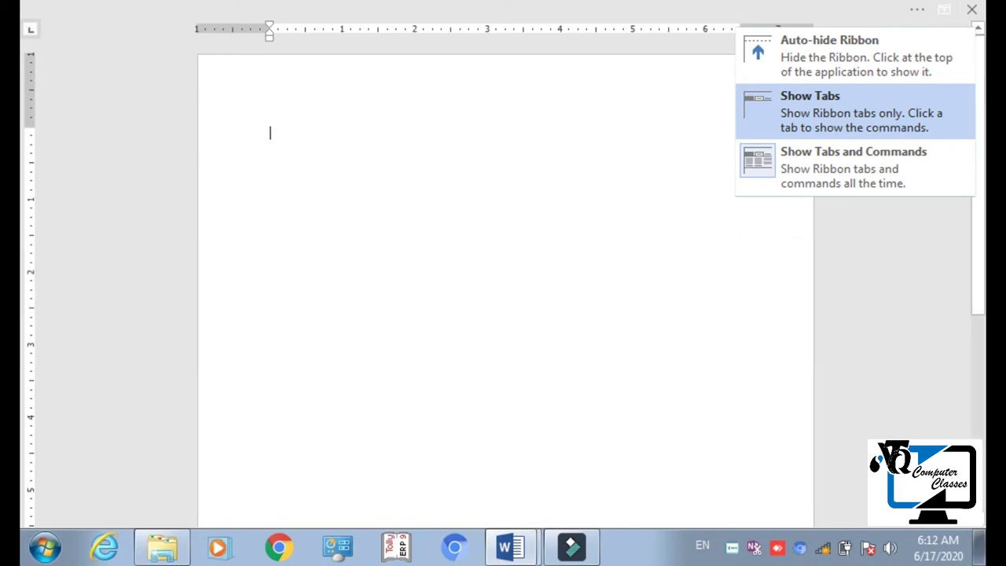
{"action": "left_click", "coordinate": [839, 91]}
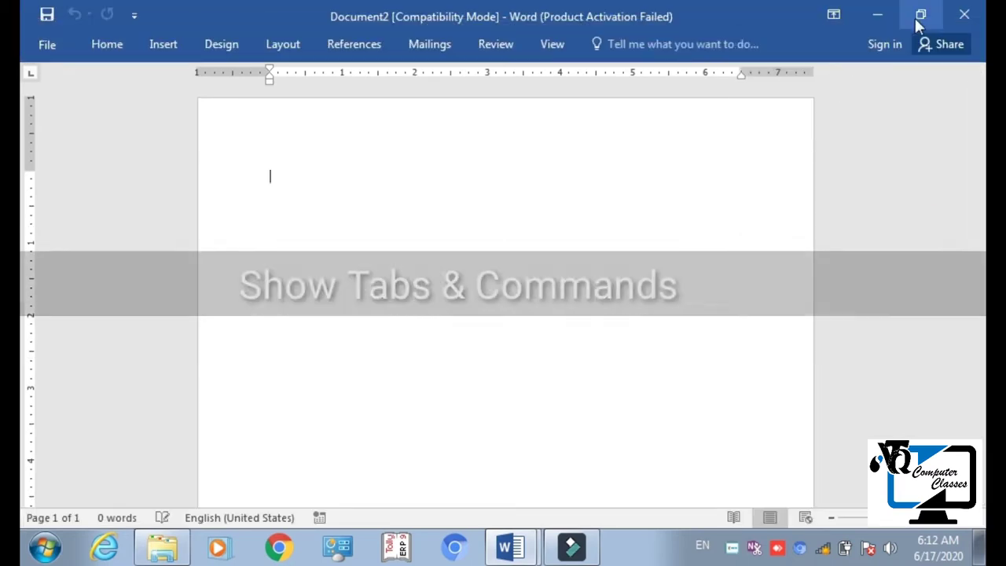
{"action": "left_click", "coordinate": [841, 18]}
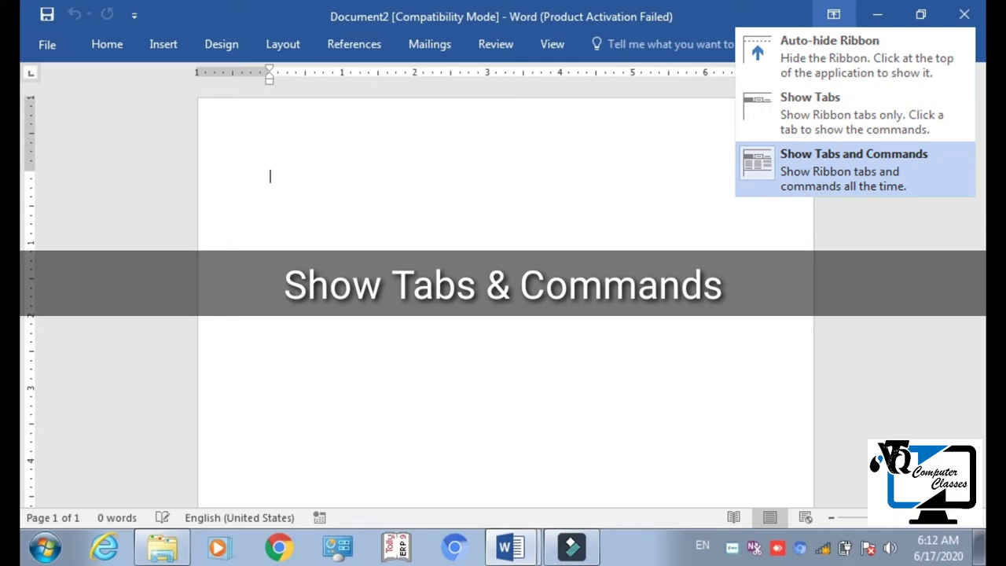
{"action": "left_click", "coordinate": [835, 155]}
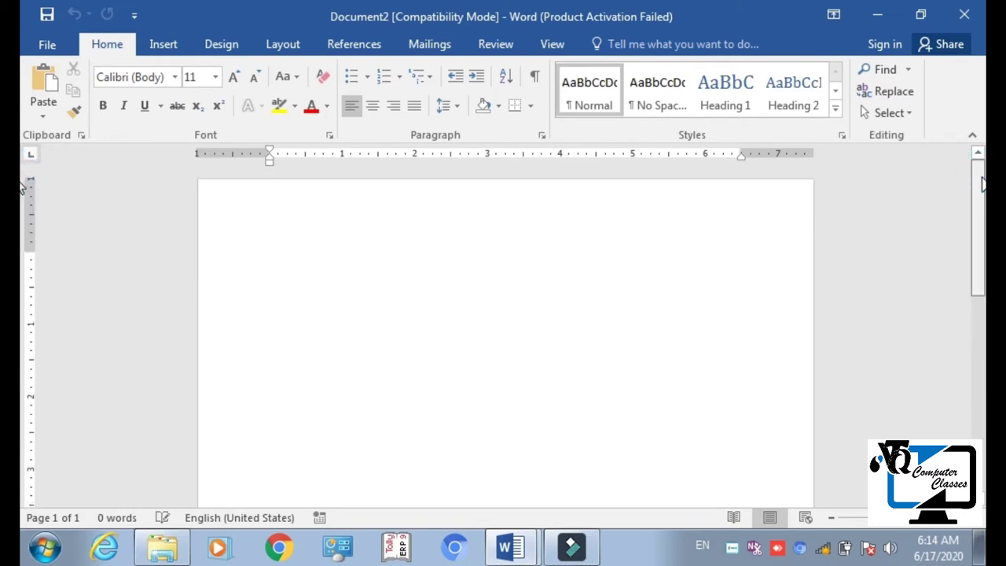
Step: Adjust the page zoom through 90%, 120% and 70%, finishing at 60%
{"action": "left_click_drag", "start_coordinate": [981, 184], "coordinate": [960, 256]}
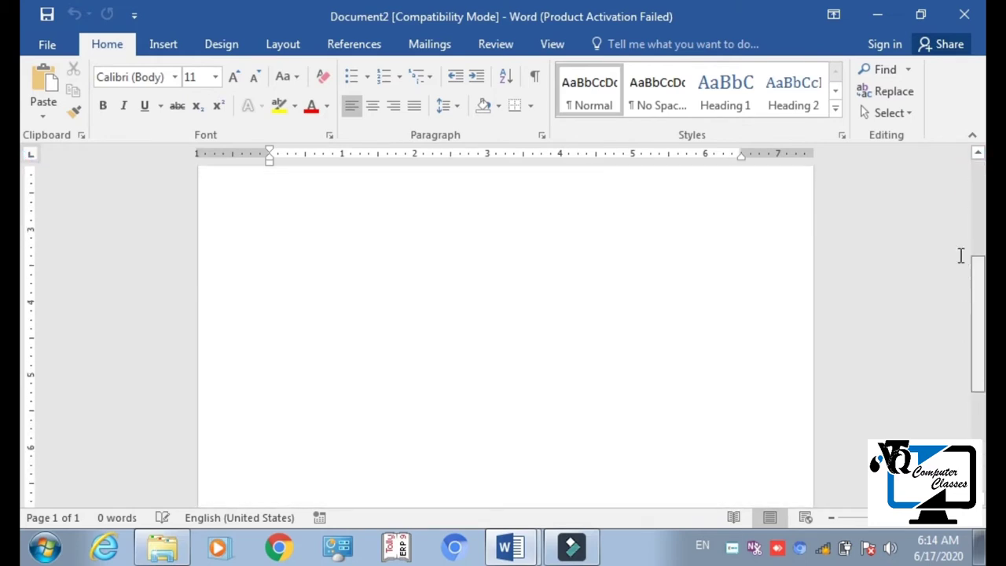
{"action": "scroll", "coordinate": [960, 255], "scroll_direction": "up", "scroll_amount": 1}
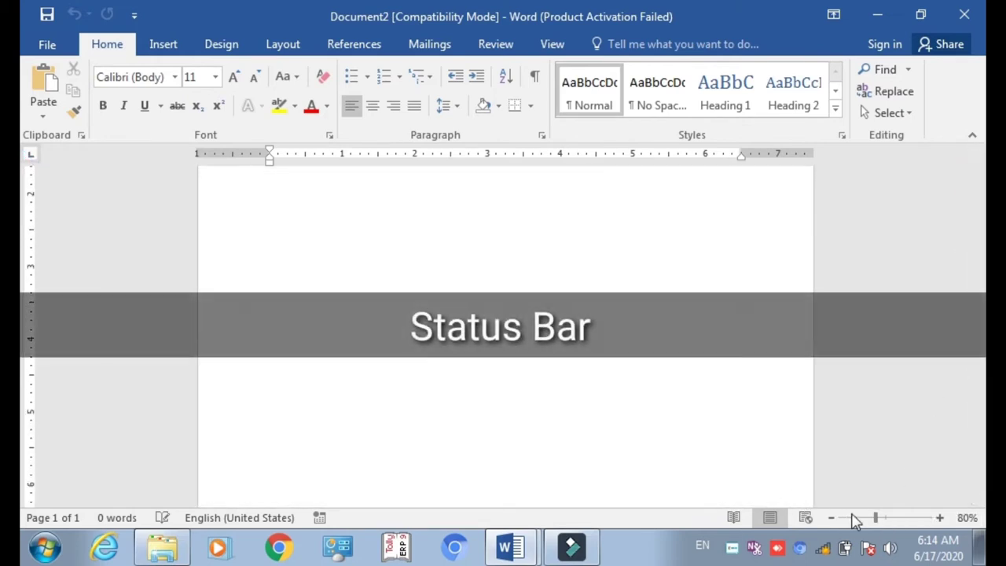
{"action": "left_click", "coordinate": [939, 517]}
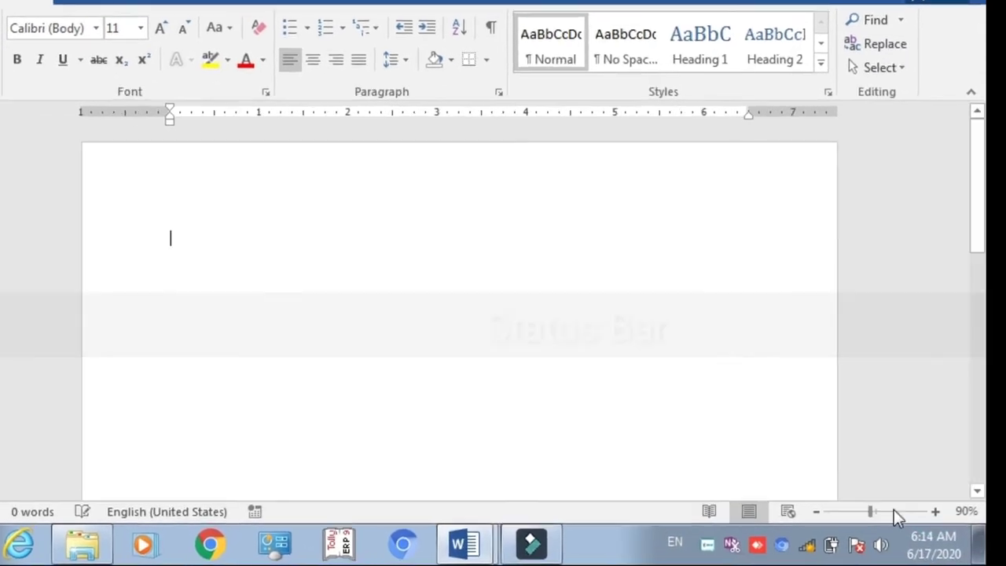
{"action": "left_click", "coordinate": [935, 512]}
{"action": "left_click", "coordinate": [935, 512]}
{"action": "left_click", "coordinate": [935, 511]}
{"action": "left_click", "coordinate": [934, 511]}
{"action": "left_click", "coordinate": [816, 511]}
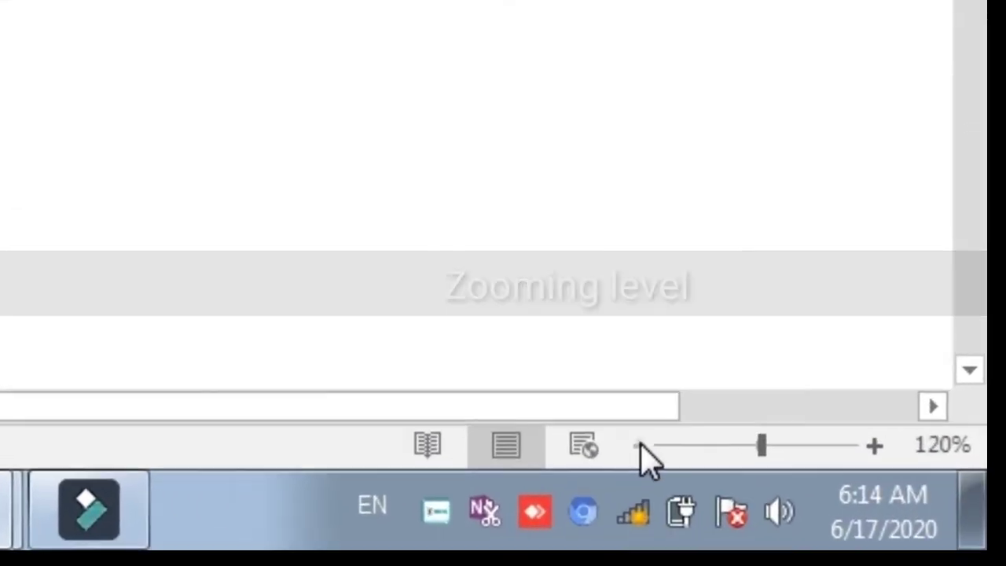
{"action": "left_click", "coordinate": [638, 445]}
{"action": "left_click", "coordinate": [639, 445]}
{"action": "left_click", "coordinate": [638, 445]}
{"action": "left_click", "coordinate": [639, 445]}
{"action": "left_click", "coordinate": [638, 445]}
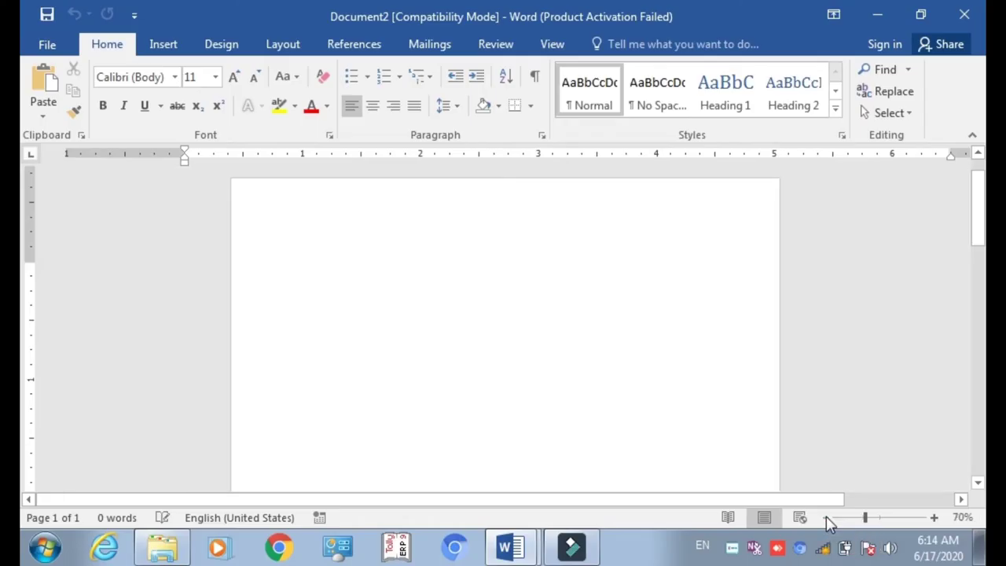
{"action": "left_click", "coordinate": [825, 517]}
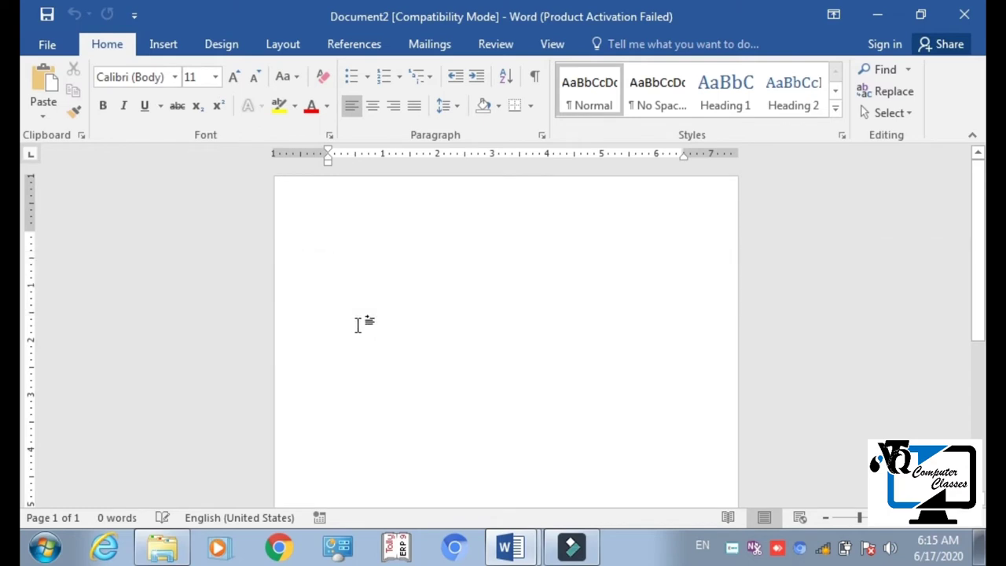
Step: Type 'gfd she he fdg' on the first line of the document
{"action": "type", "text": "gfd"}
{"action": "scroll", "coordinate": [328, 258], "scroll_direction": "up", "scroll_amount": 5, "text": "ctrl"}
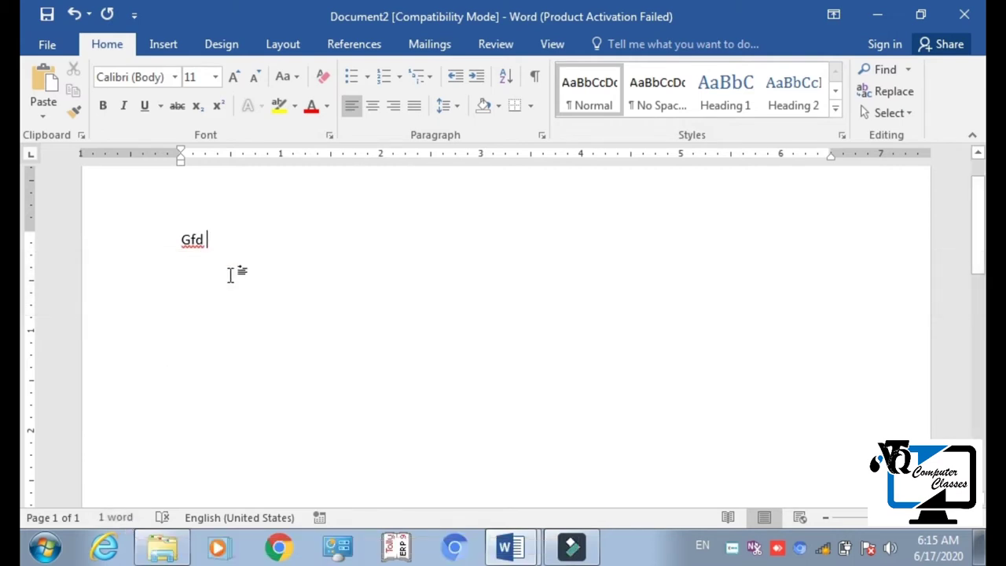
{"action": "type", "text": "she"}
{"action": "type", "text": "he"}
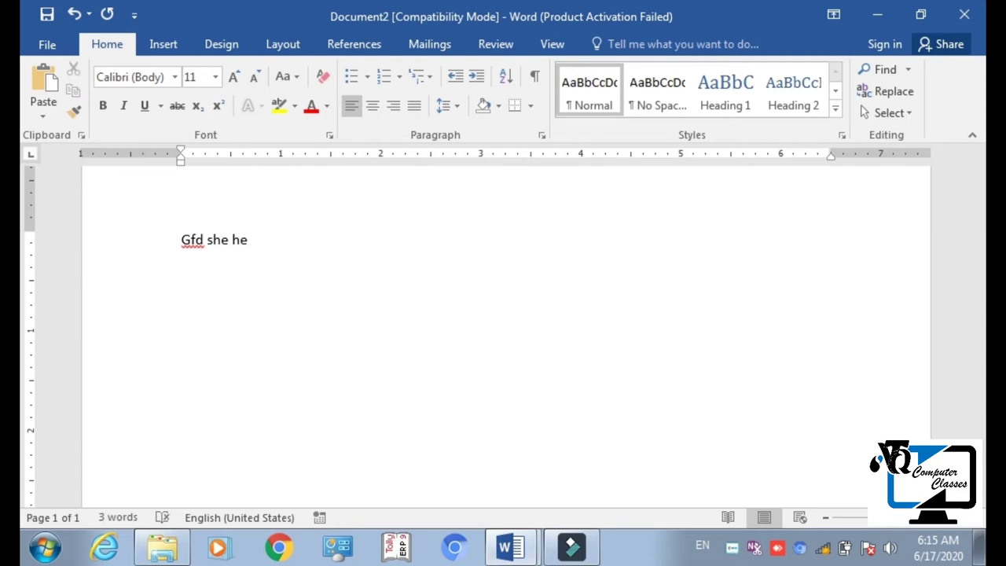
{"action": "type", "text": " fdg"}
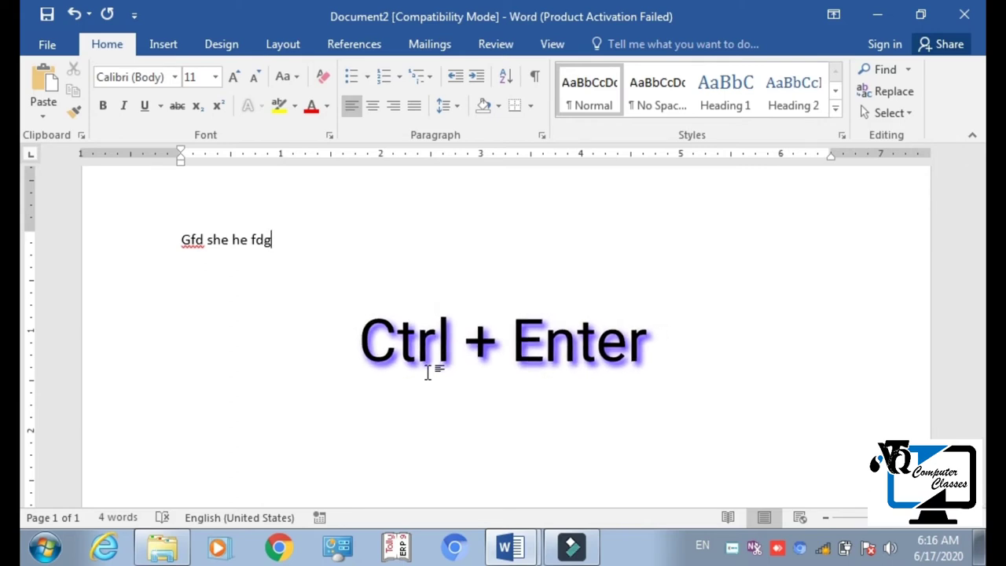
Step: Insert a page break and type 'dfgfg' on the new second page
{"action": "key", "text": "ctrl+Return"}
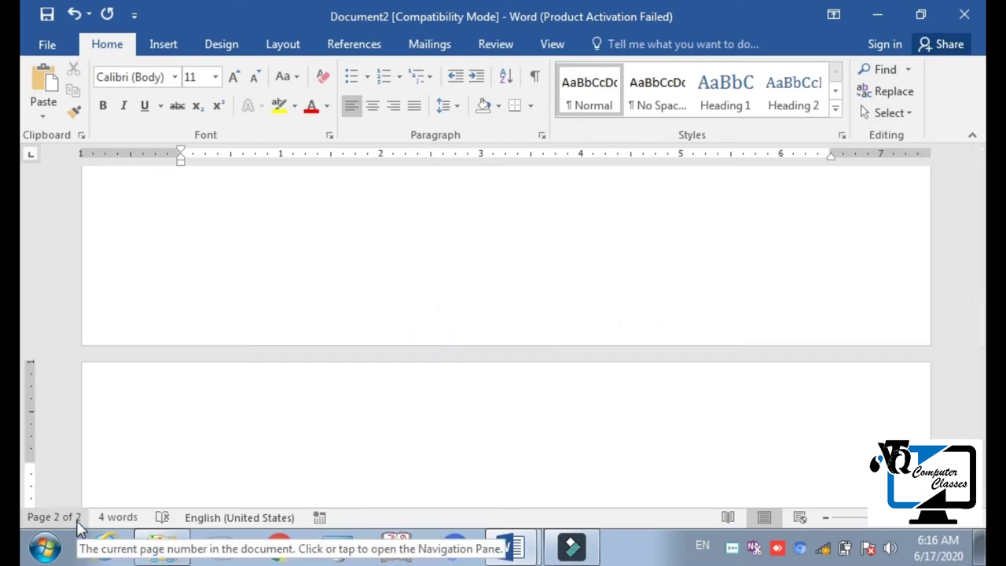
{"action": "type", "text": "dfgfg"}
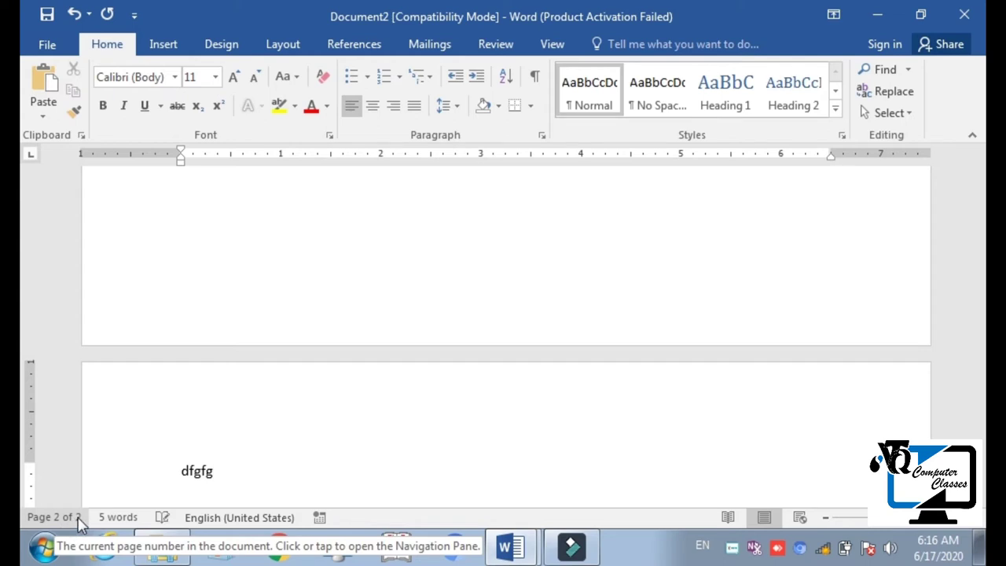
{"action": "left_click", "coordinate": [244, 280]}
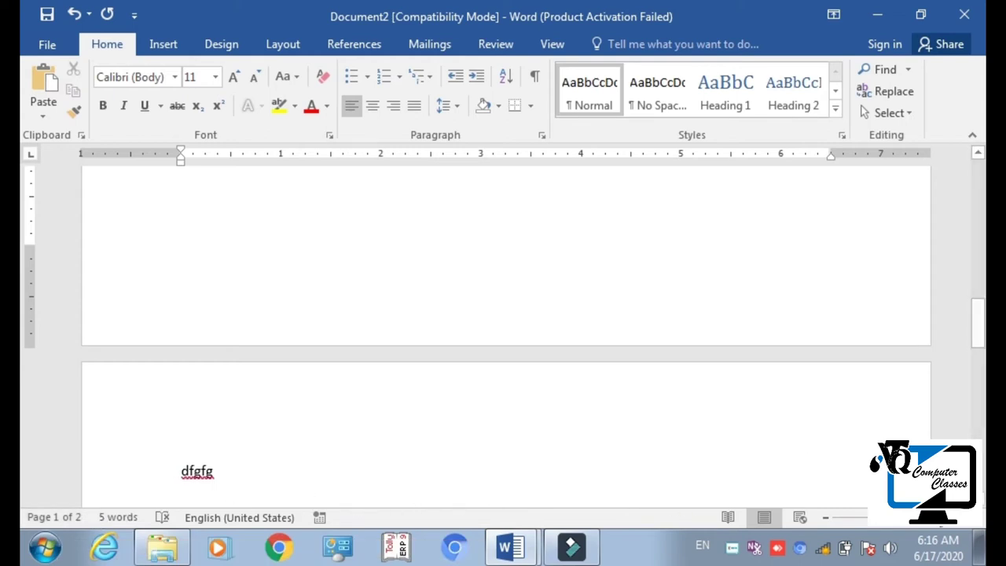
Step: Zoom in three steps and scroll horizontally to view the enlarged pages
{"action": "left_click", "coordinate": [934, 529]}
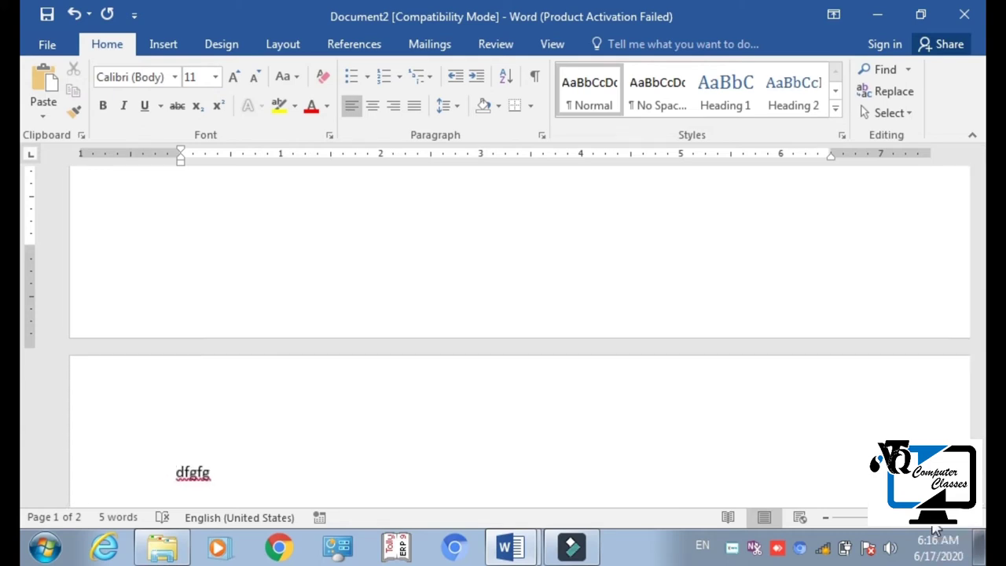
{"action": "left_click", "coordinate": [934, 531]}
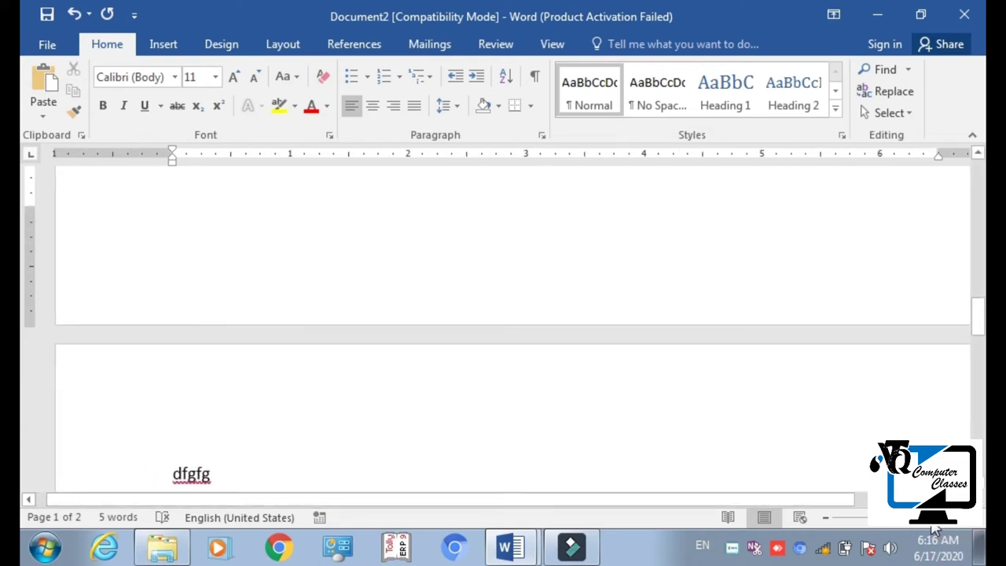
{"action": "left_click", "coordinate": [933, 530]}
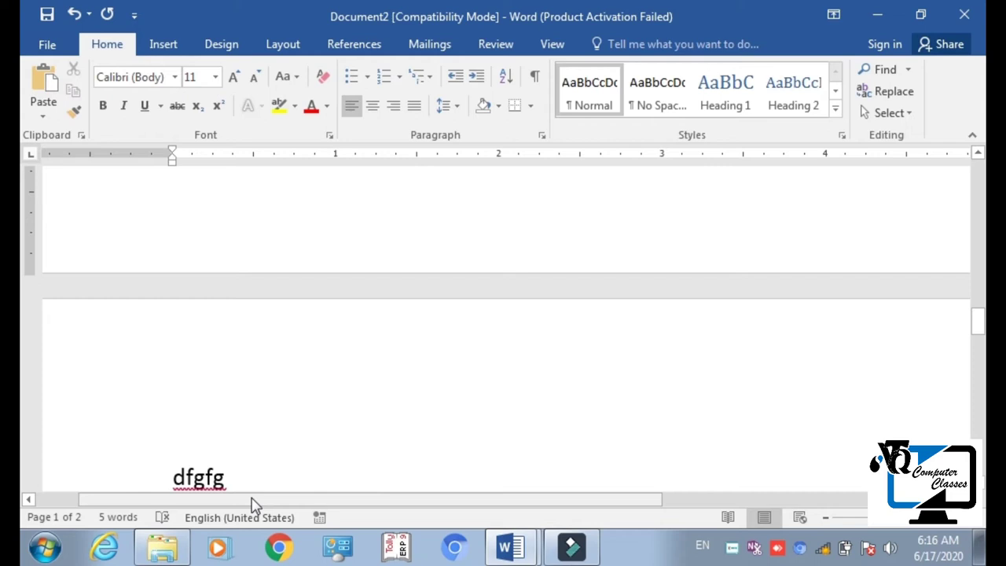
{"action": "left_click_drag", "start_coordinate": [250, 499], "coordinate": [101, 516]}
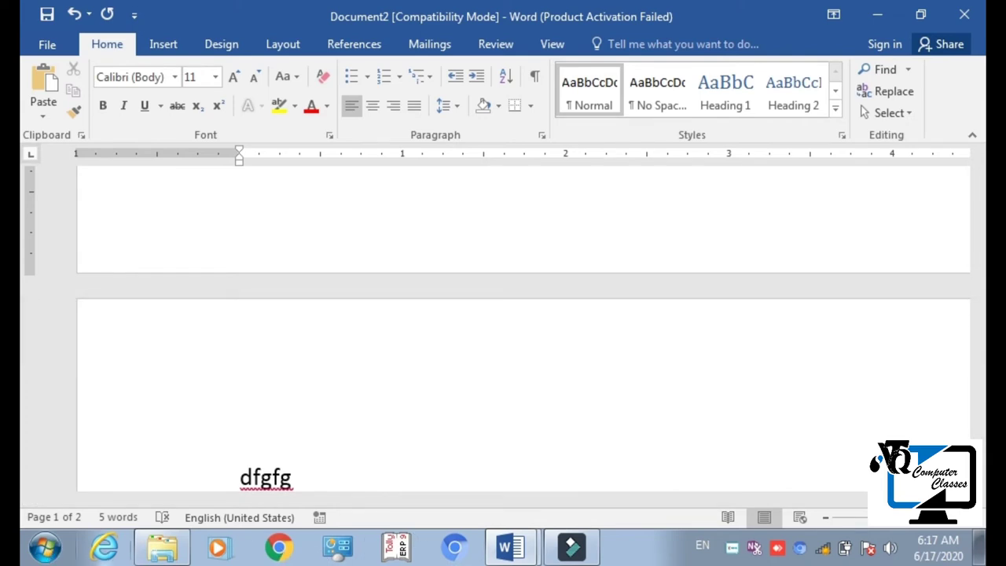
{"action": "left_click", "coordinate": [55, 554]}
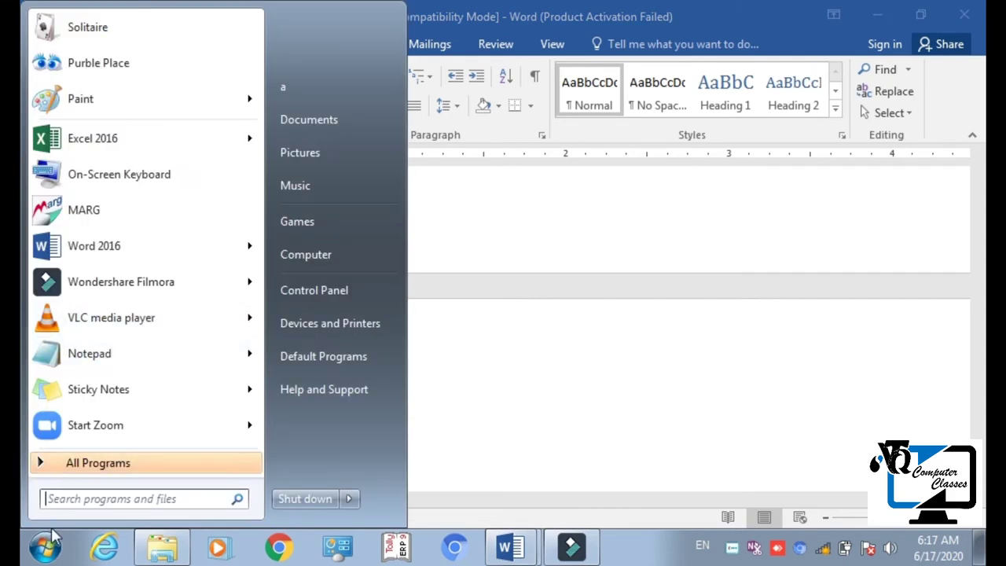
{"action": "left_click", "coordinate": [50, 541]}
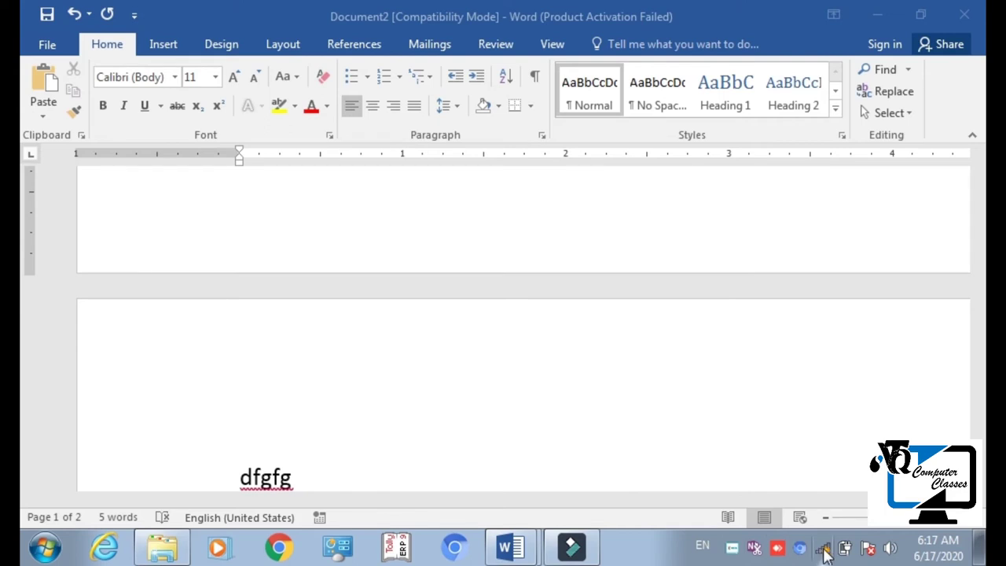
{"action": "mouse_move", "coordinate": [833, 549]}
{"action": "mouse_move", "coordinate": [930, 553]}
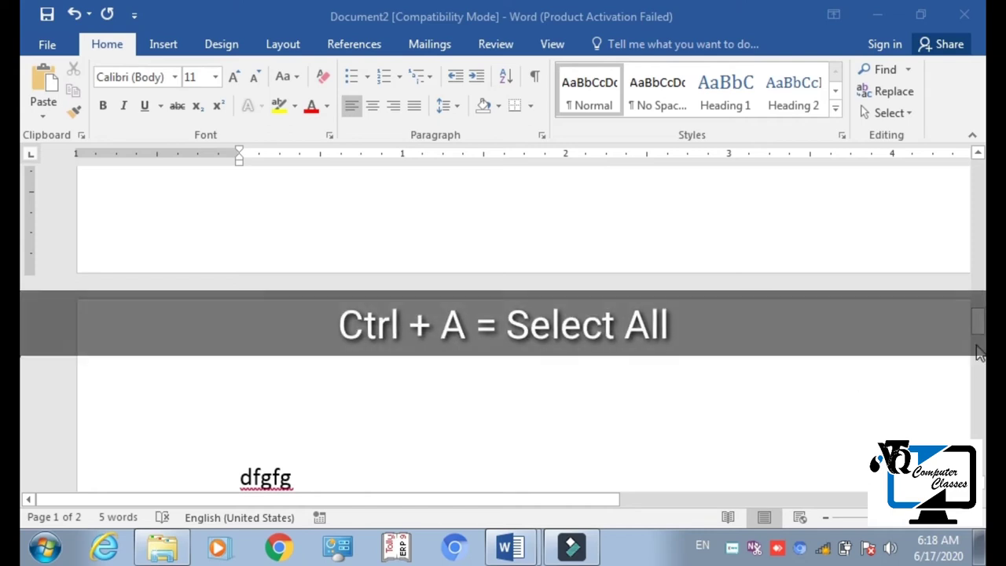
Step: Select all document text and delete it, leaving a single empty page
{"action": "left_click_drag", "start_coordinate": [976, 324], "coordinate": [978, 177]}
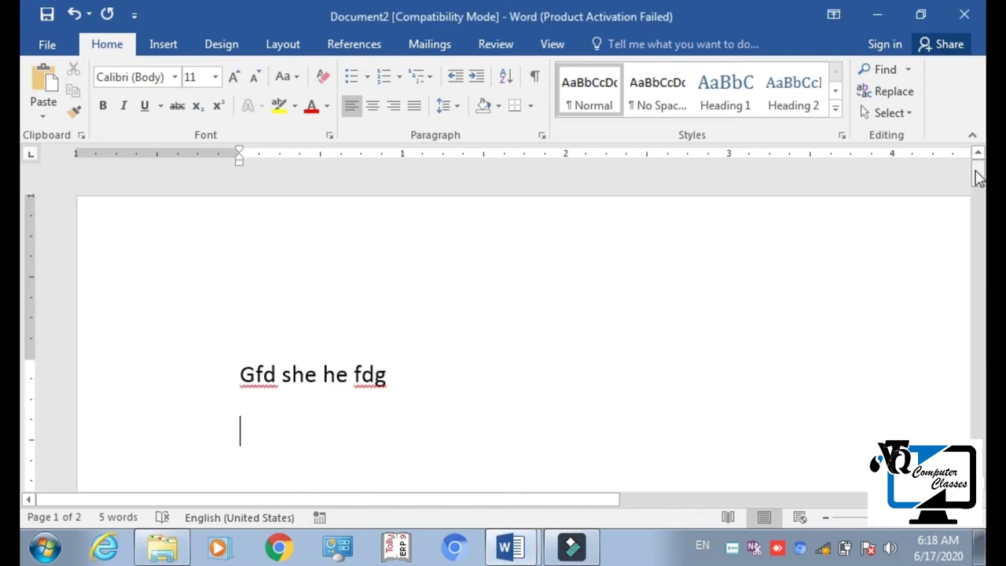
{"action": "key", "text": "ctrl+a"}
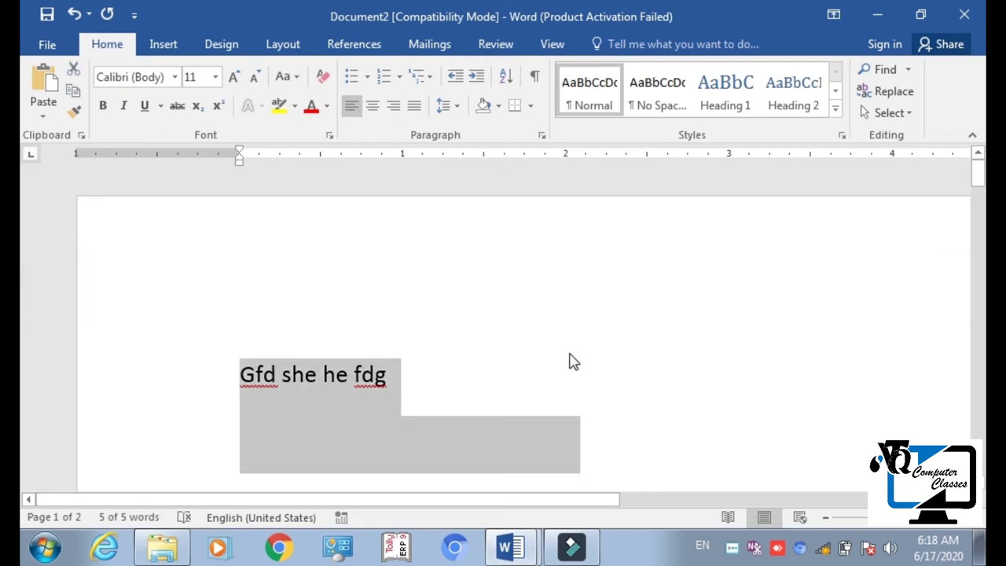
{"action": "key", "text": "Delete"}
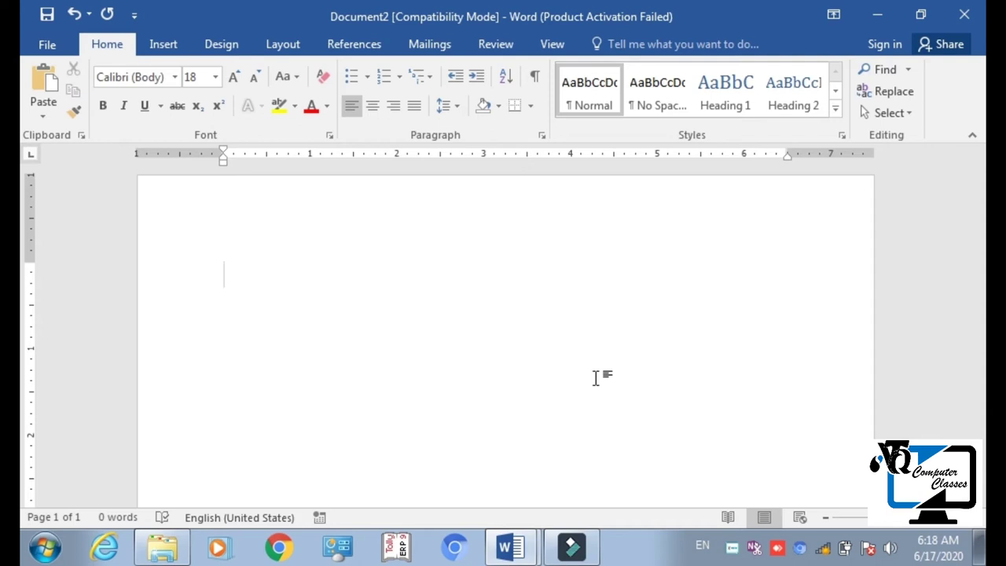
Step: Expand =rand() into sample paragraphs, zoom out and back in, then undo to '=rand()'
{"action": "type", "text": "="}
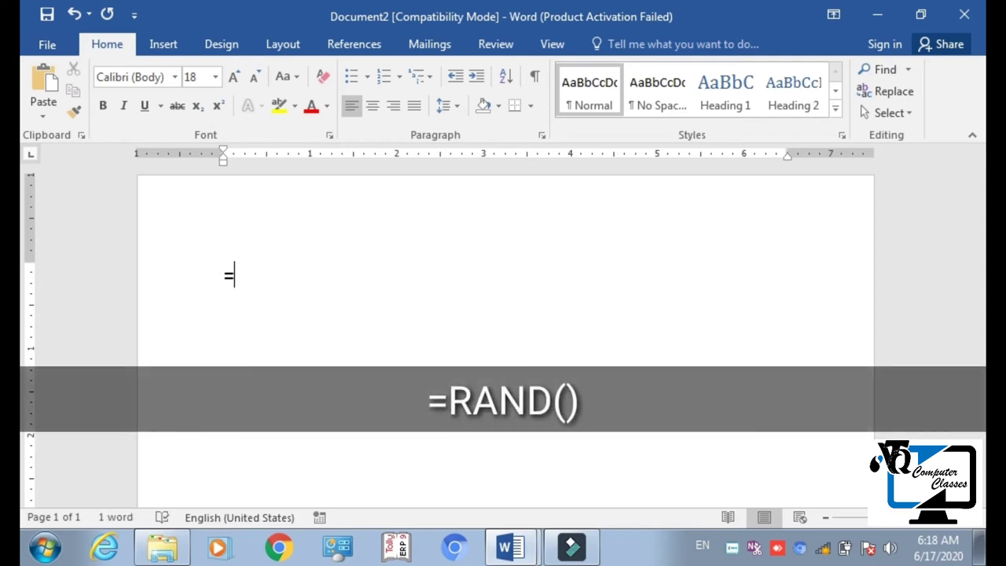
{"action": "type", "text": "rand"}
{"action": "type", "text": "("}
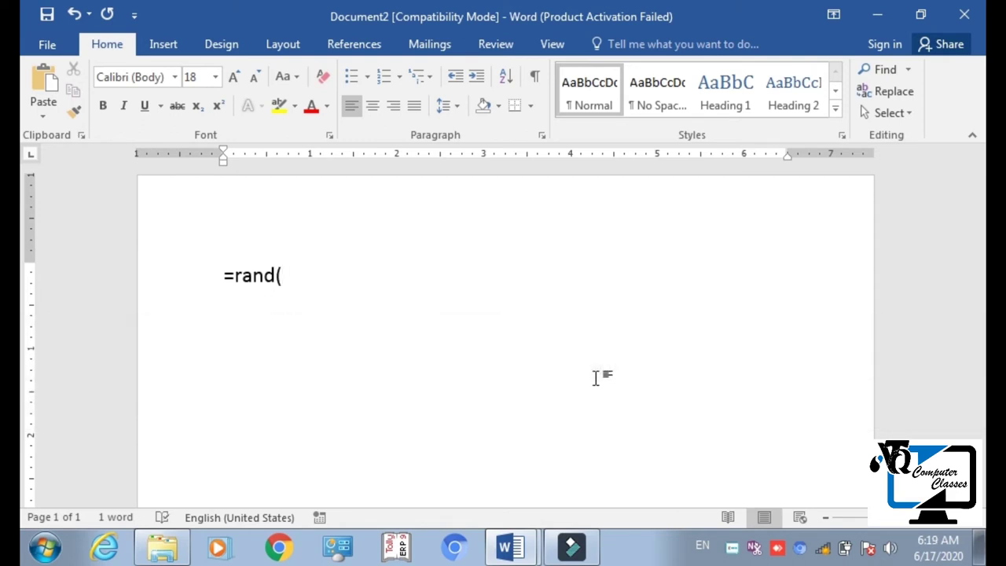
{"action": "type", "text": ")"}
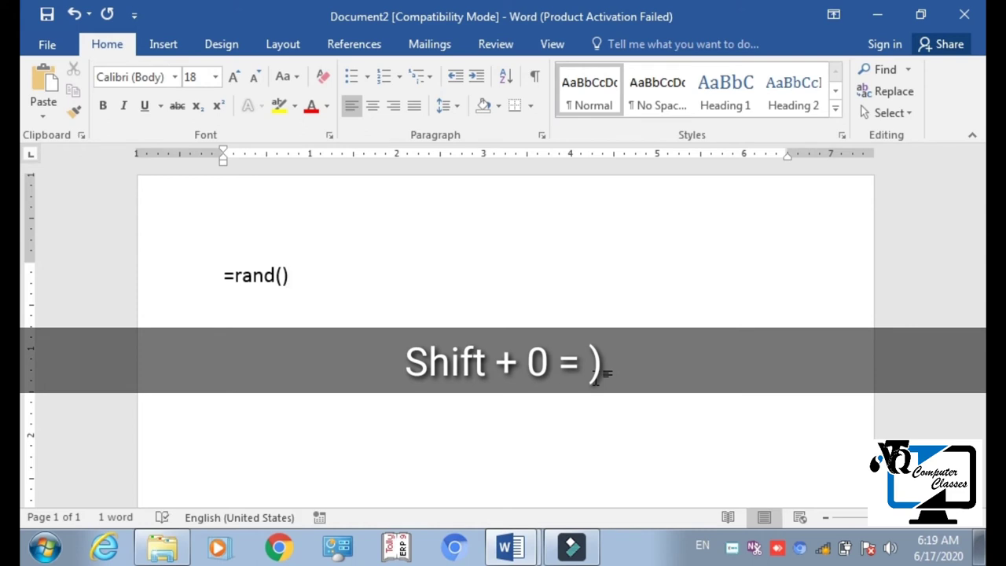
{"action": "key", "text": "Return"}
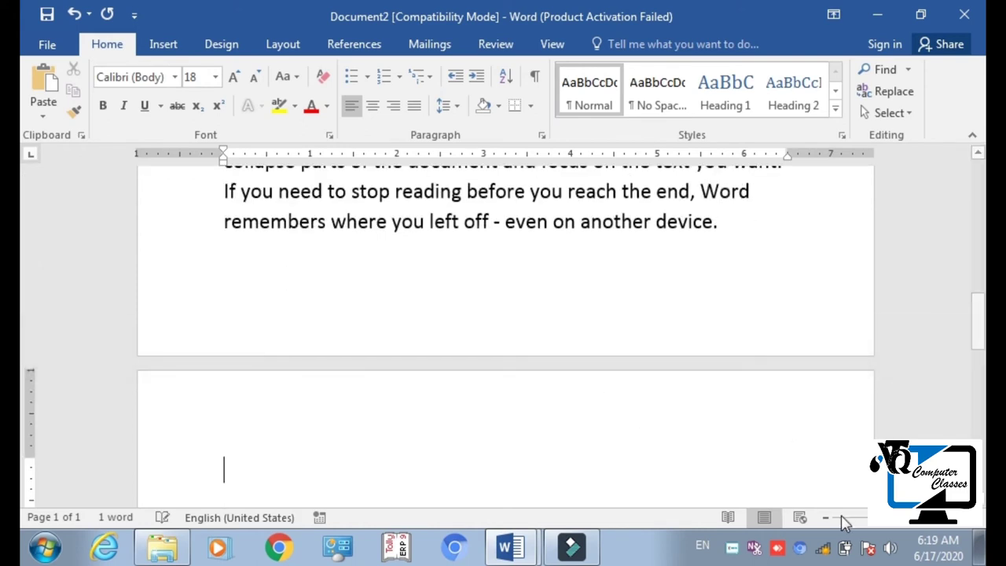
{"action": "left_click", "coordinate": [824, 517]}
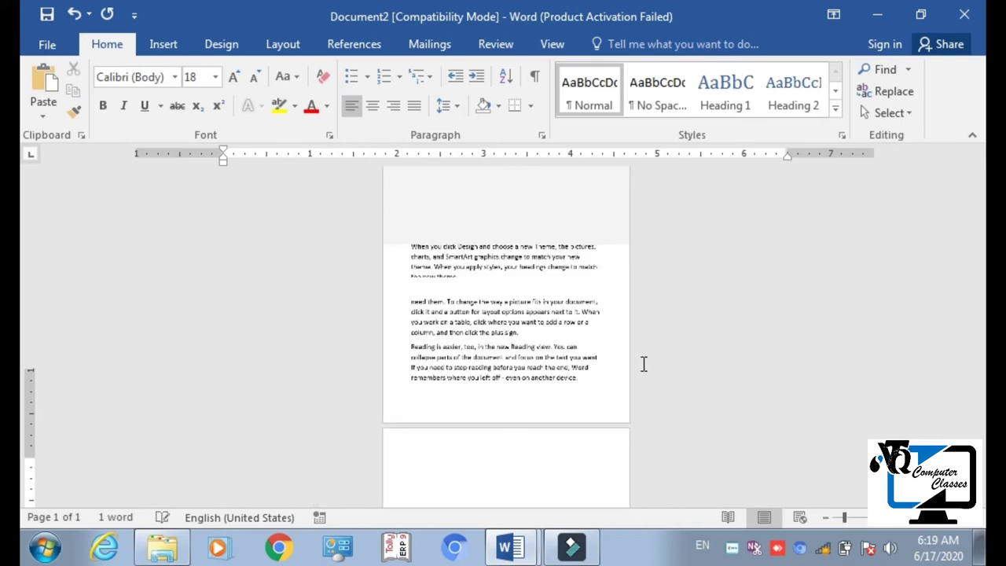
{"action": "left_click_drag", "start_coordinate": [979, 306], "coordinate": [979, 294]}
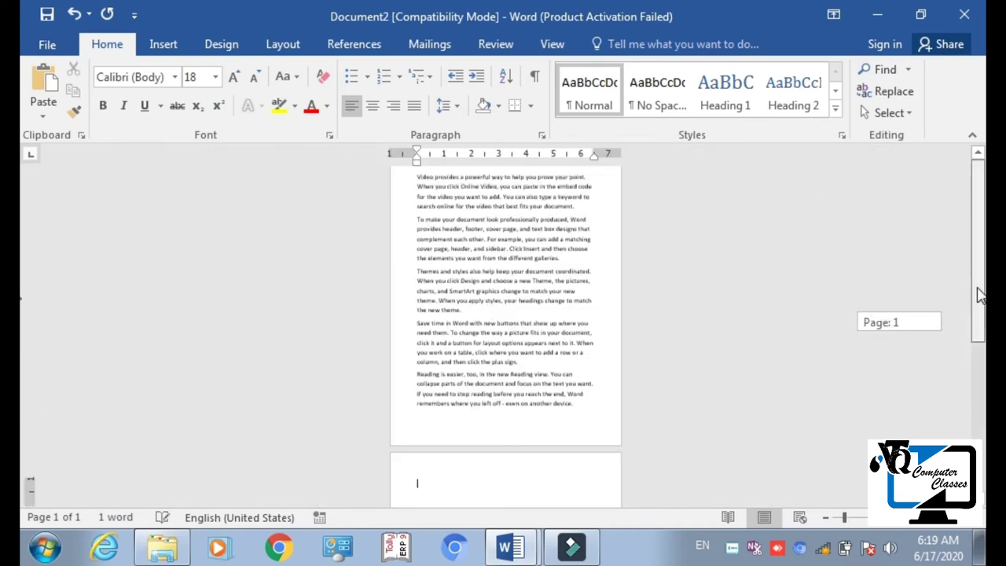
{"action": "left_click_drag", "start_coordinate": [845, 517], "coordinate": [935, 526]}
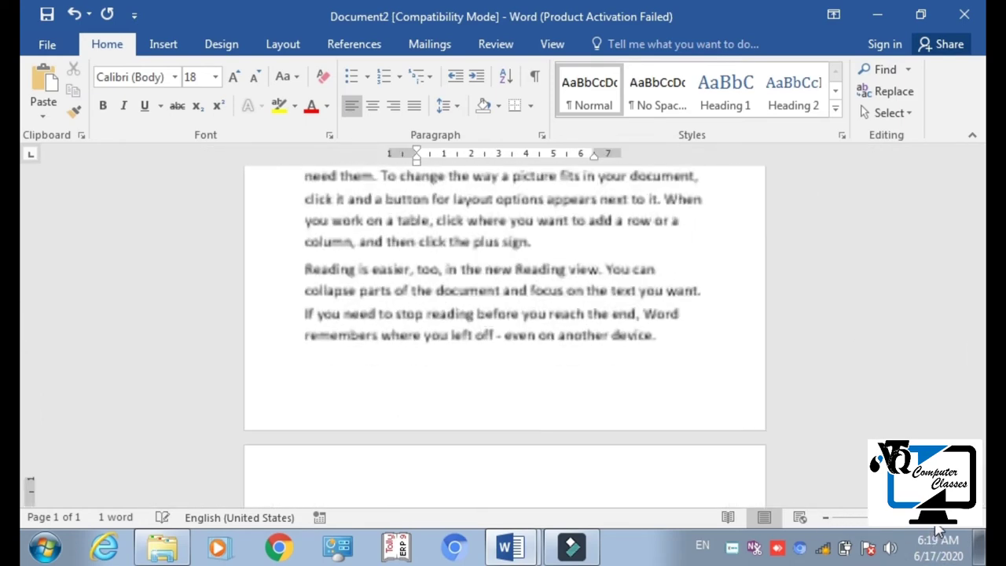
{"action": "left_click_drag", "start_coordinate": [972, 314], "coordinate": [978, 196]}
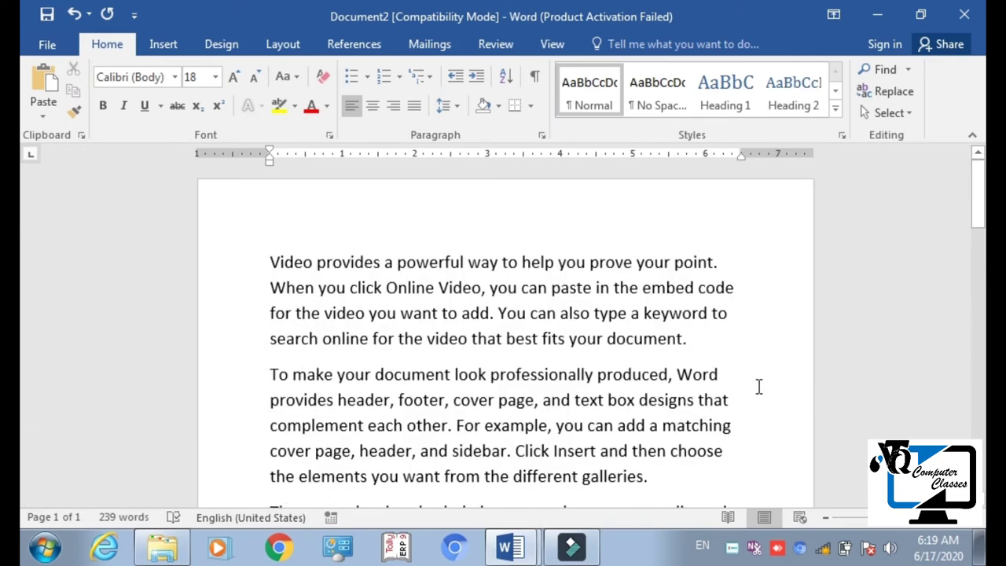
{"action": "key", "text": "ctrl+z"}
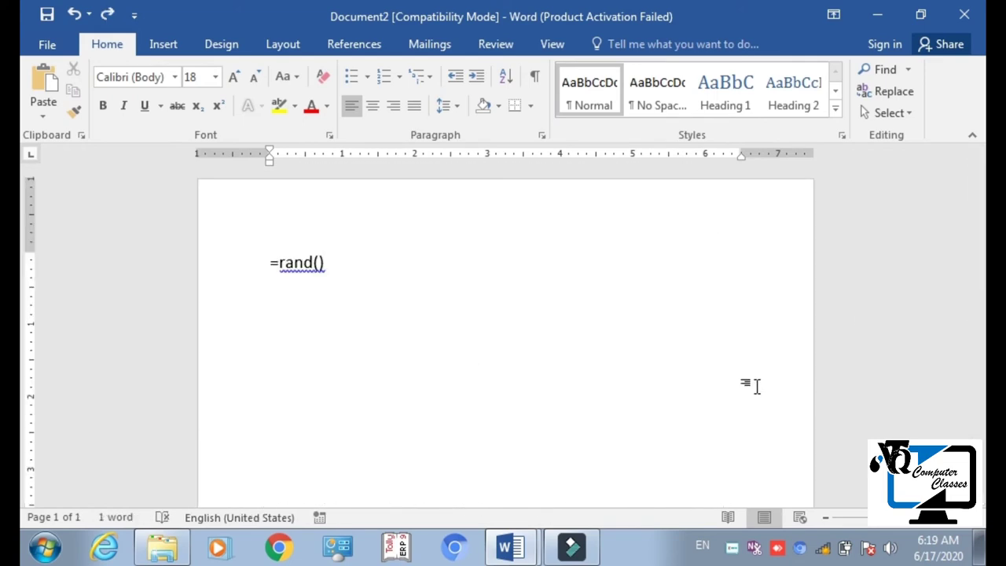
Step: Change the formula to =rand(2) and expand it into two sample paragraphs
{"action": "key", "text": "Left"}
{"action": "key", "text": "Down"}
{"action": "key", "text": "Left"}
{"action": "key", "text": "Left"}
{"action": "type", "text": "2"}
{"action": "key", "text": "Down"}
{"action": "key", "text": "Return"}
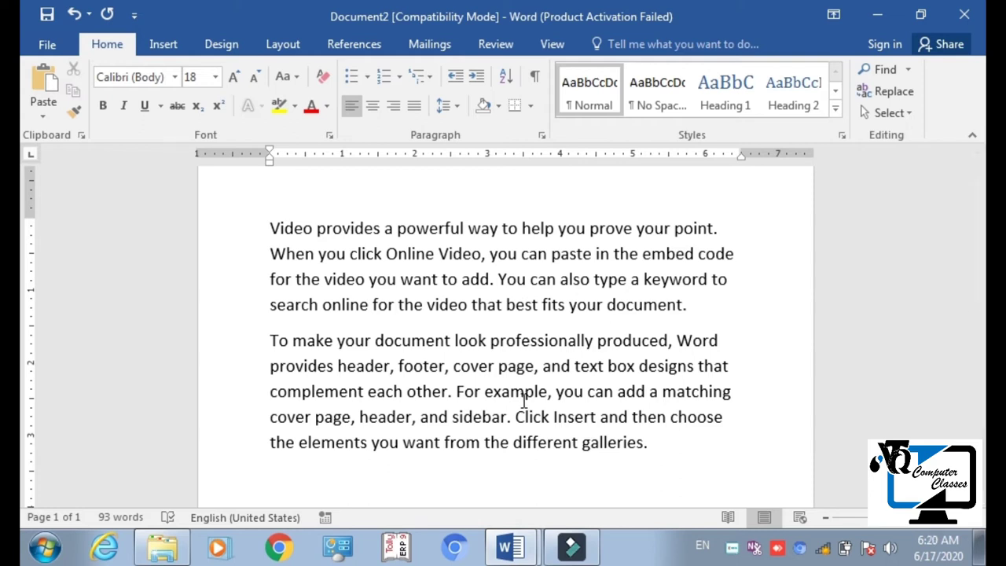
Step: Undo the generated paragraphs and add ',2' to form =rand(2,2)
{"action": "key", "text": "ctrl+z"}
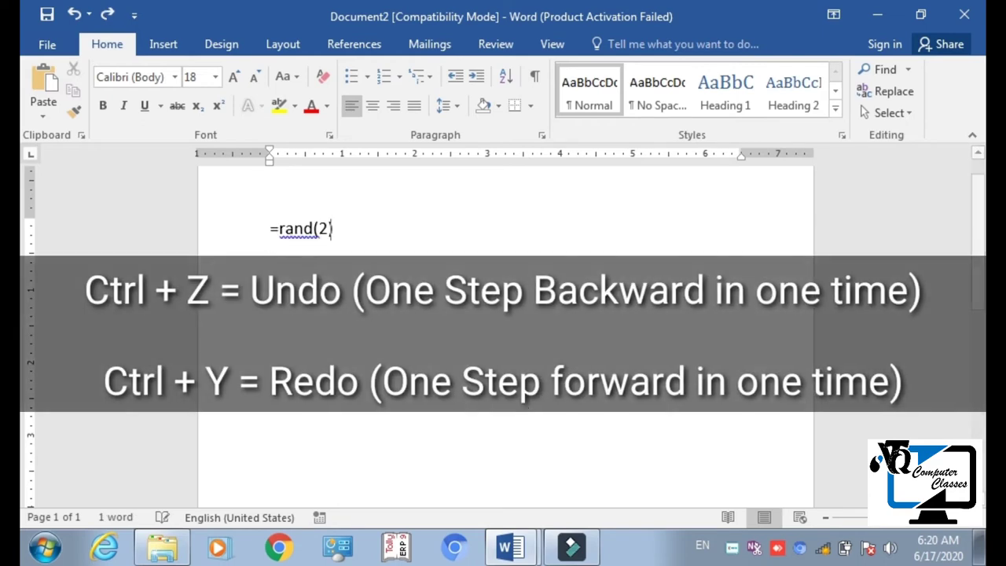
{"action": "key", "text": "ctrl+z"}
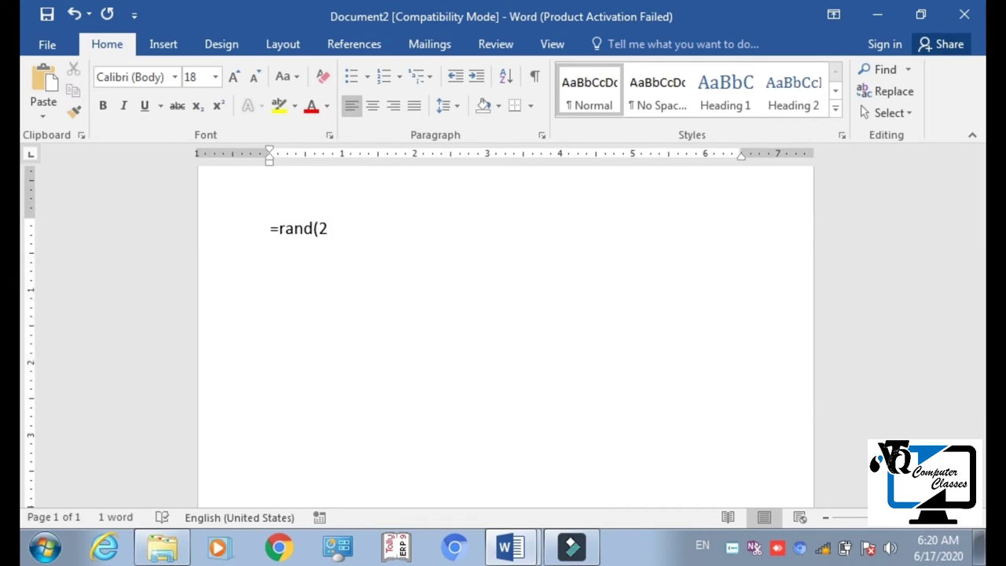
{"action": "type", "text": ","}
{"action": "type", "text": "2"}
{"action": "type", "text": ")"}
Step: Generate the =rand(2,2) sample text and select its opening lines
{"action": "key", "text": "Return"}
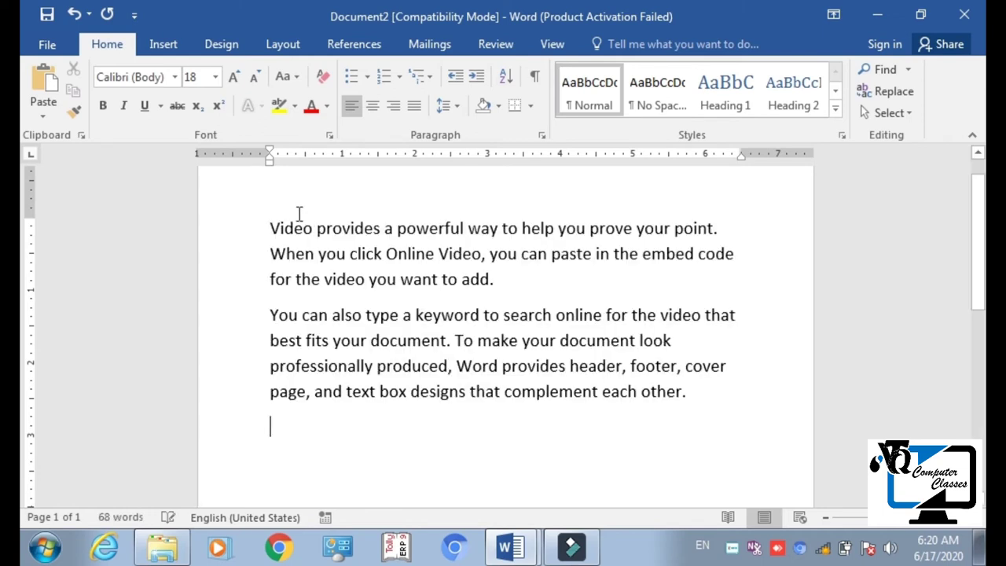
{"action": "left_click_drag", "start_coordinate": [271, 228], "coordinate": [719, 232]}
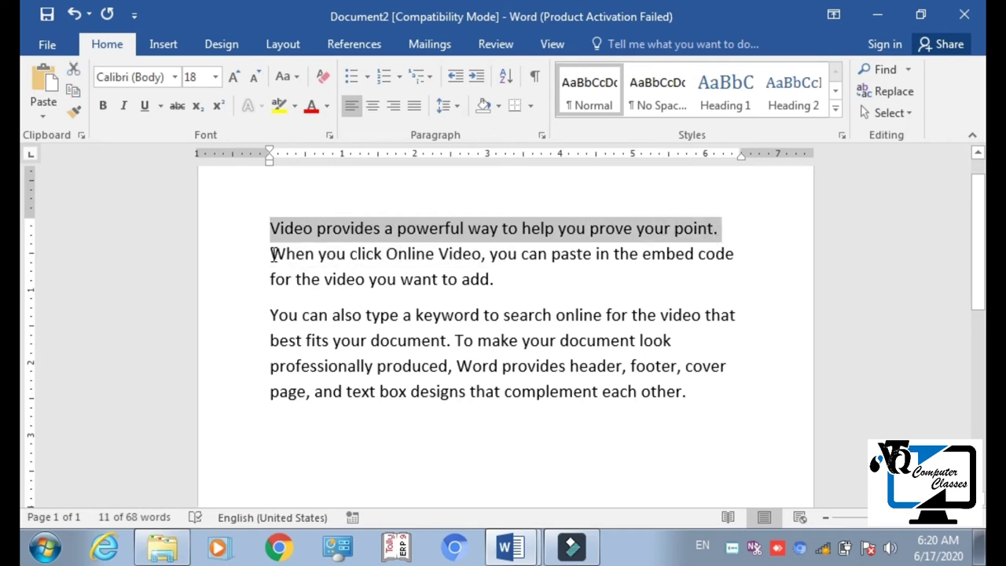
{"action": "left_click_drag", "start_coordinate": [272, 253], "coordinate": [499, 291]}
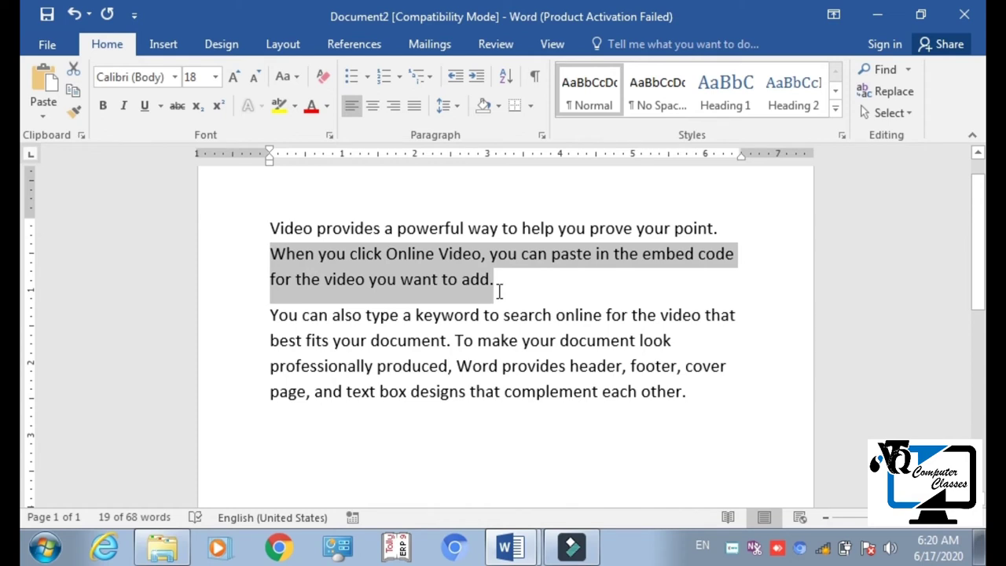
Step: Split the paragraph after 'look' so 'professionally produced' starts a new paragraph
{"action": "left_click", "coordinate": [477, 340]}
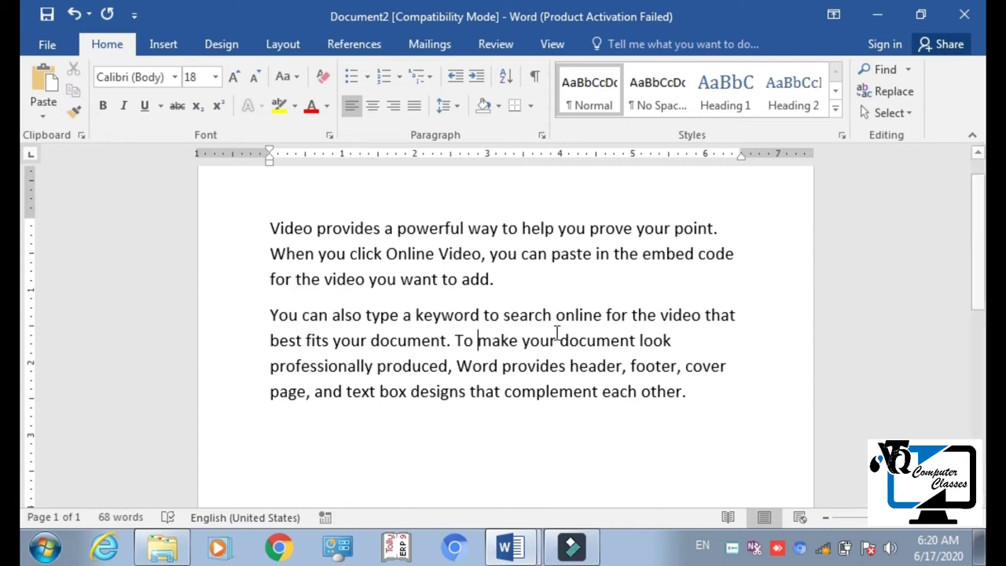
{"action": "left_click", "coordinate": [365, 443]}
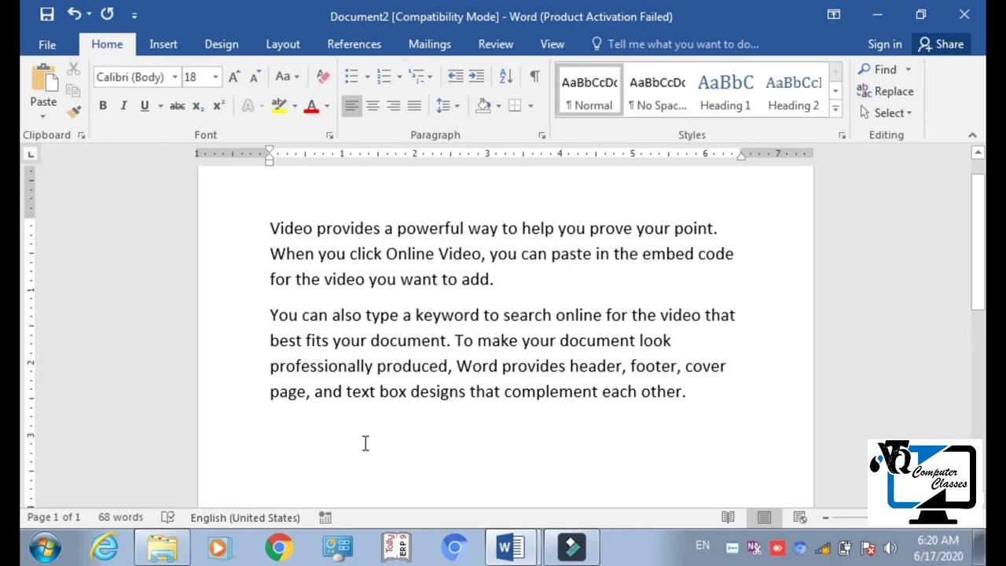
{"action": "left_click", "coordinate": [688, 341]}
{"action": "type", "text": "."}
{"action": "key", "text": "Return"}
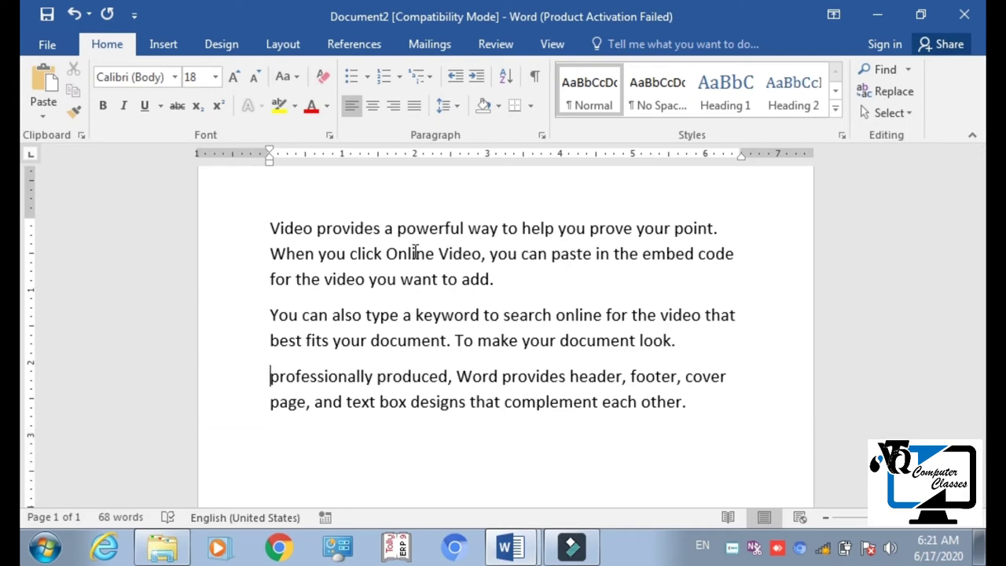
{"action": "triple_click", "coordinate": [412, 252]}
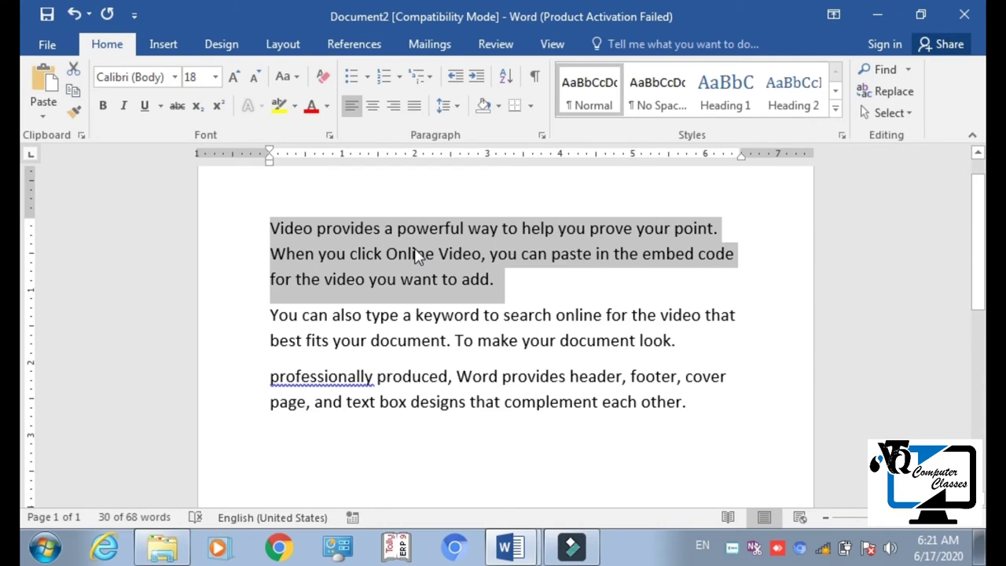
{"action": "left_click", "coordinate": [418, 379]}
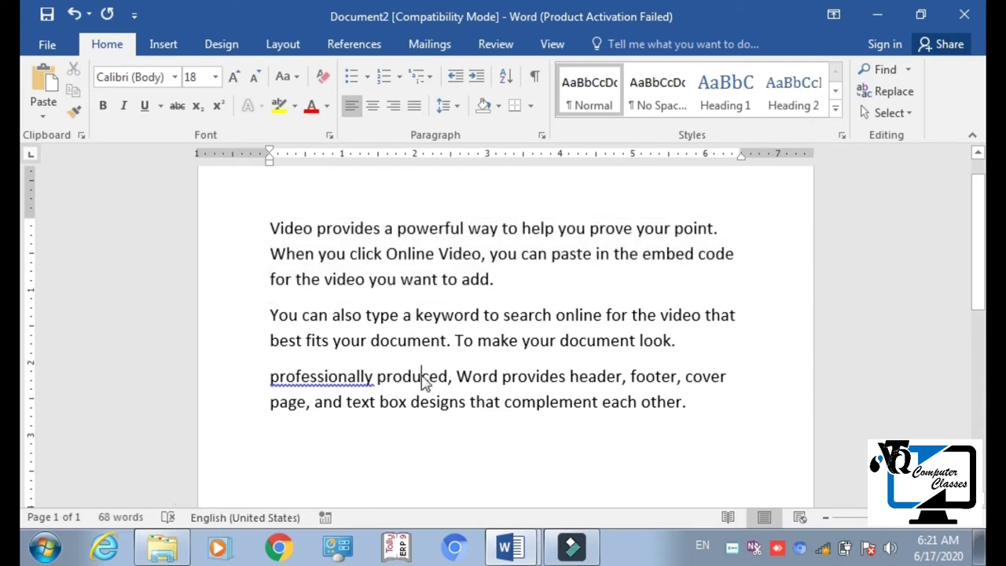
{"action": "triple_click", "coordinate": [422, 381]}
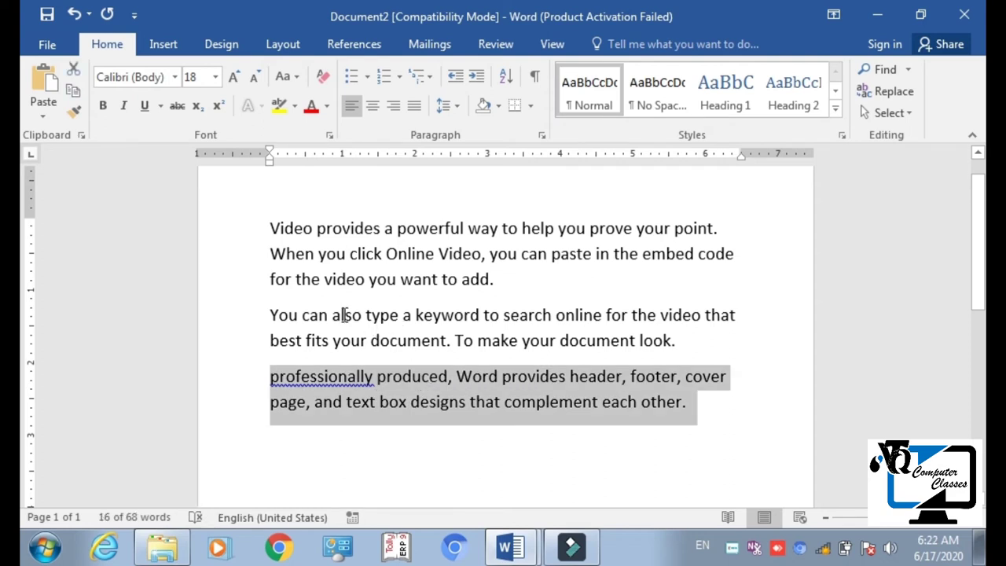
{"action": "double_click", "coordinate": [402, 338]}
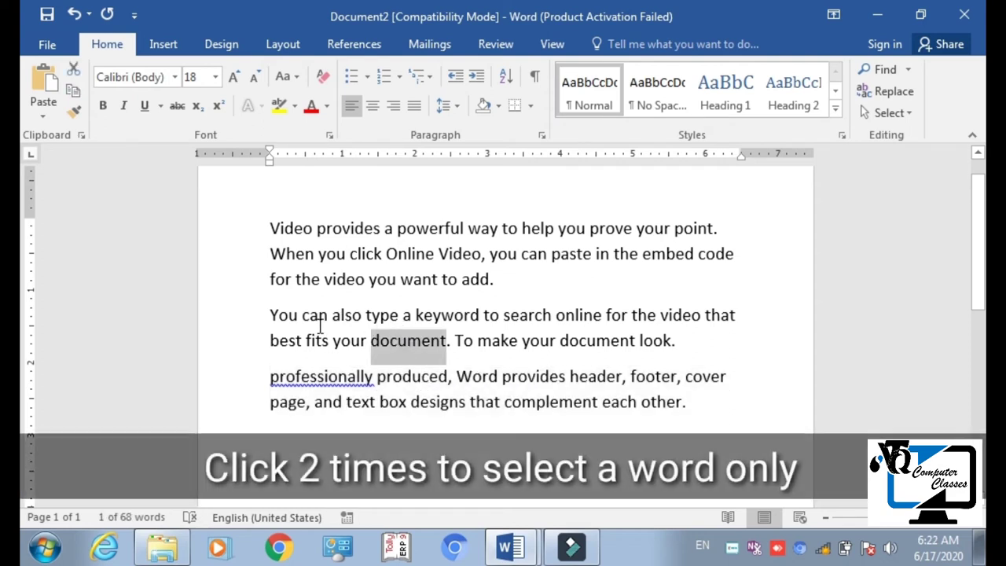
{"action": "double_click", "coordinate": [318, 316]}
{"action": "triple_click", "coordinate": [318, 315]}
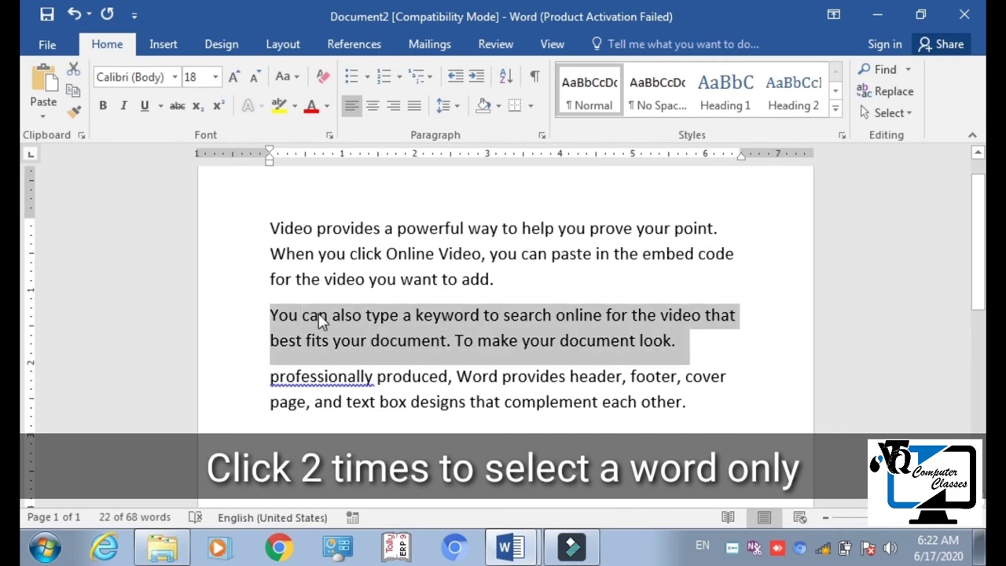
{"action": "left_click", "coordinate": [366, 418]}
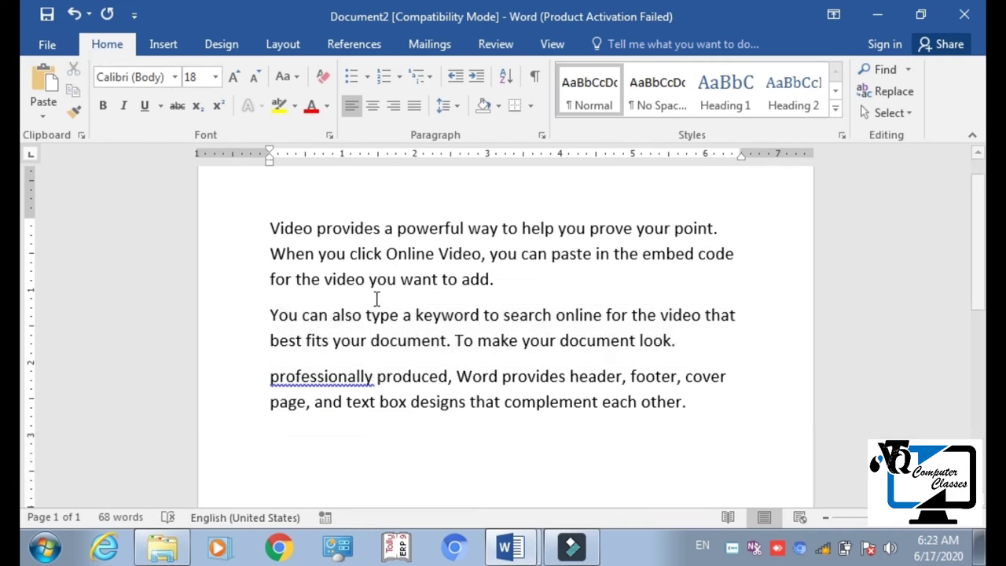
Step: Replace the flagged 'professionally' with the spelling suggestion 'Professionally' at the start of the third paragraph
{"action": "scroll", "coordinate": [409, 346], "scroll_direction": "up", "scroll_amount": 1}
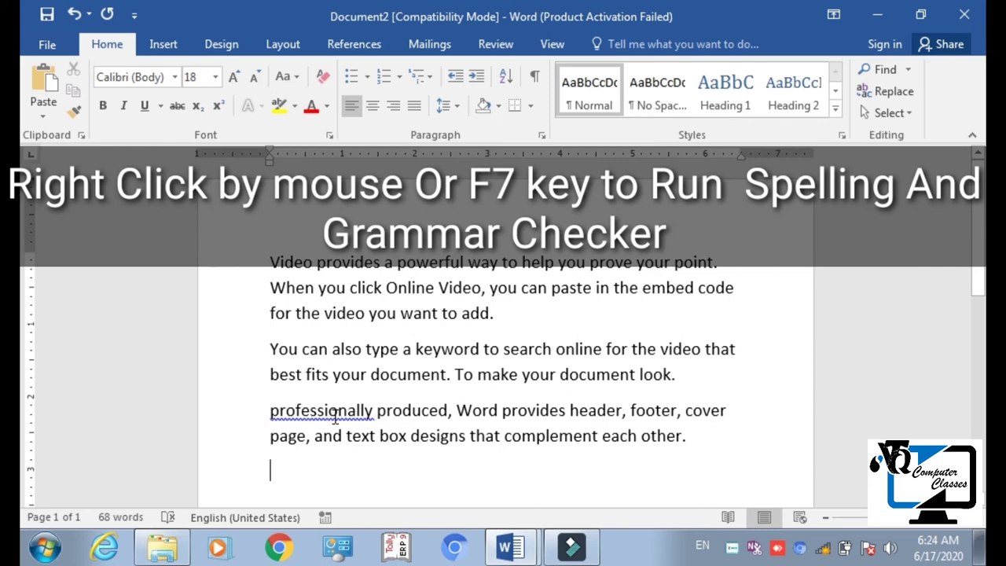
{"action": "left_click", "coordinate": [337, 414]}
{"action": "right_click", "coordinate": [337, 414]}
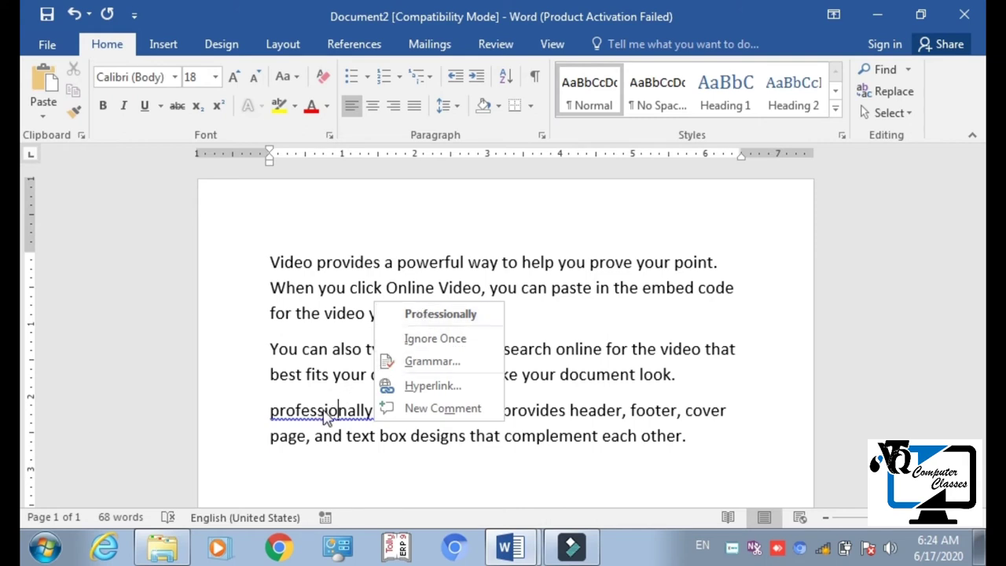
{"action": "left_click", "coordinate": [410, 322]}
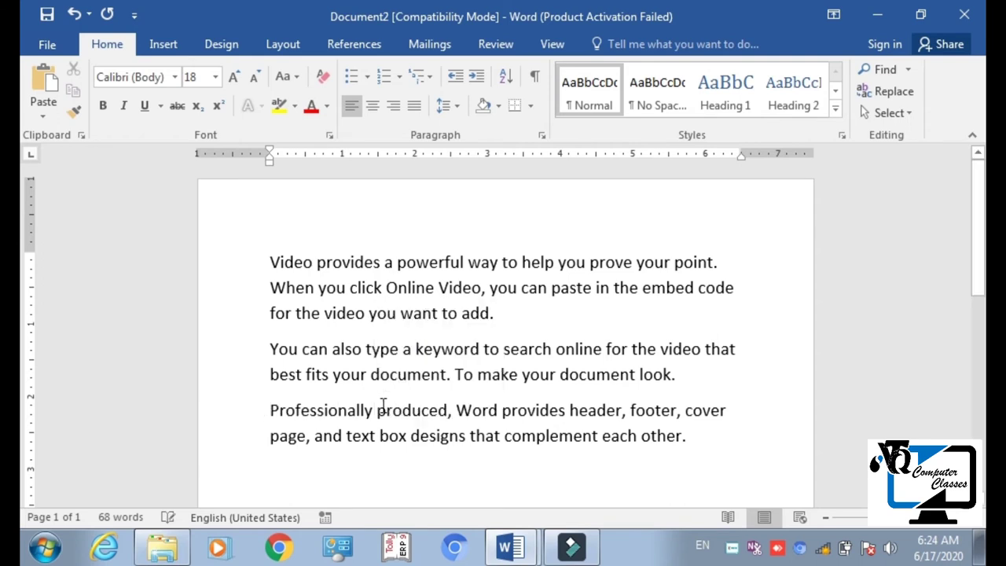
{"action": "left_click", "coordinate": [265, 414]}
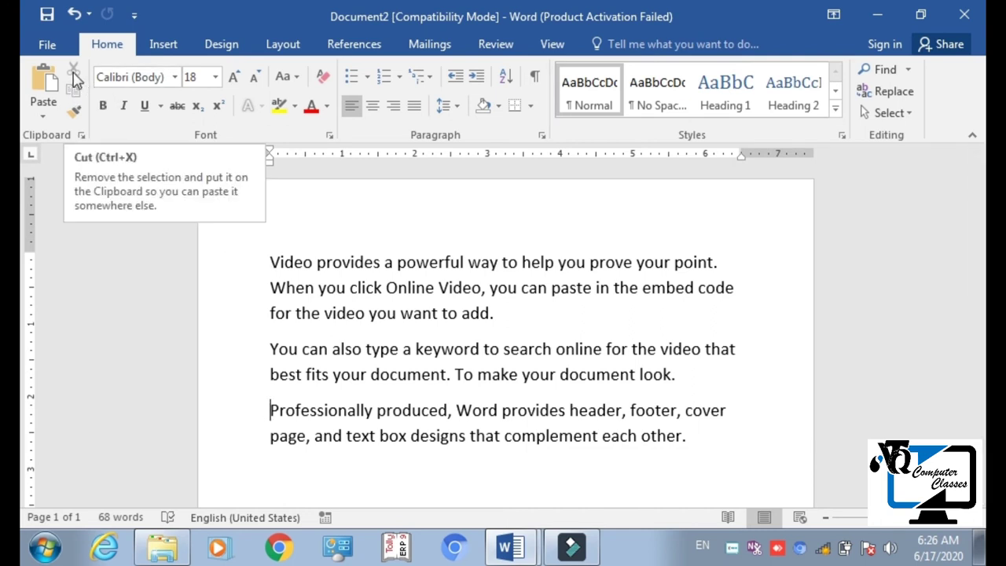
Step: Cut the 'Video provides' paragraph from the top and paste it below the last paragraph
{"action": "left_click_drag", "start_coordinate": [270, 259], "coordinate": [495, 318]}
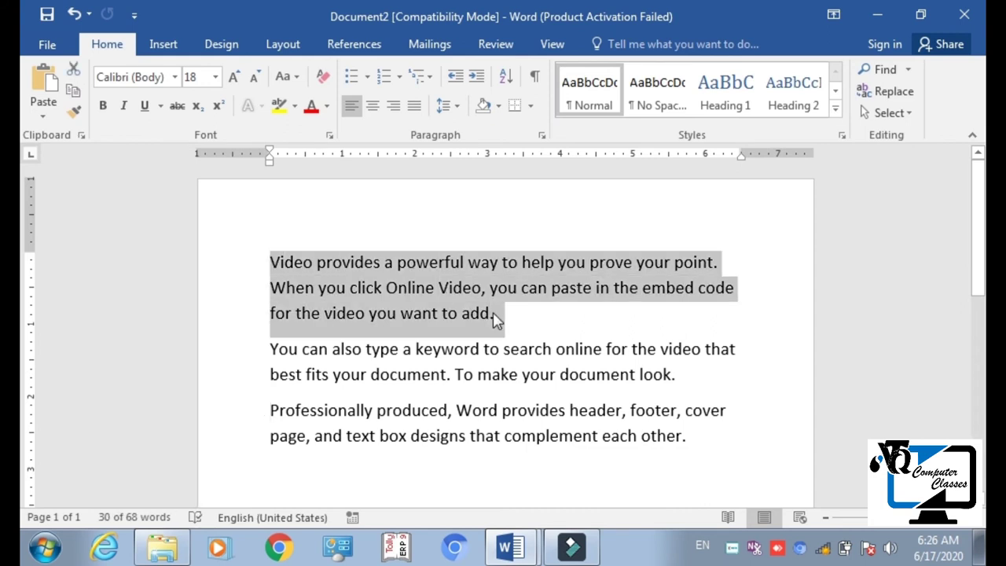
{"action": "key", "text": "ctrl+Down"}
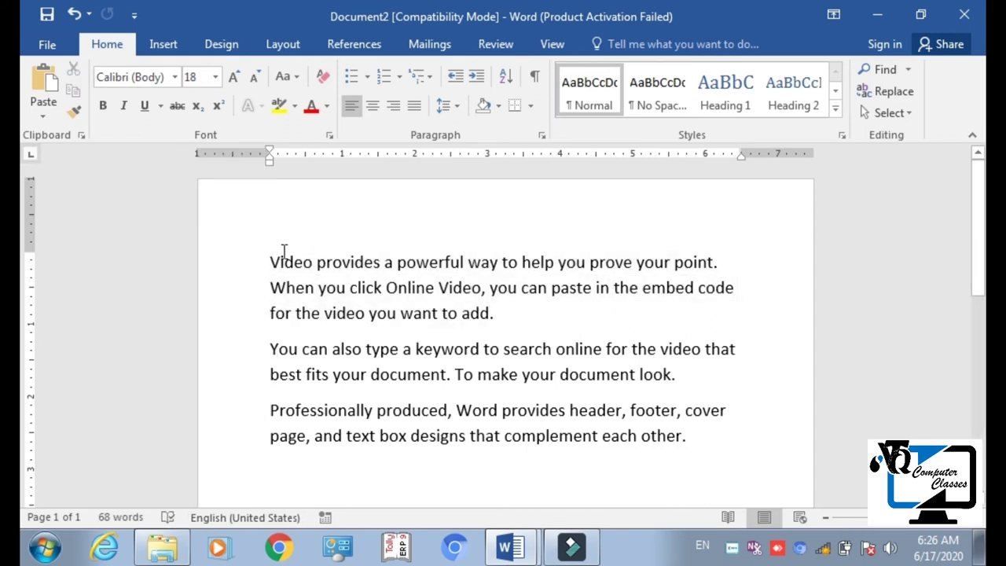
{"action": "left_click_drag", "start_coordinate": [269, 260], "coordinate": [496, 317]}
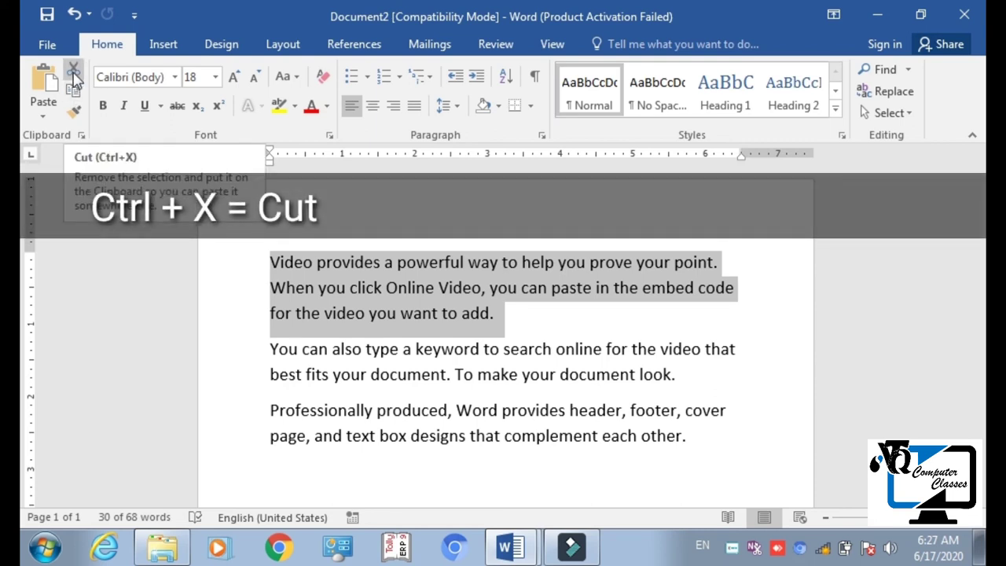
{"action": "left_click", "coordinate": [73, 75]}
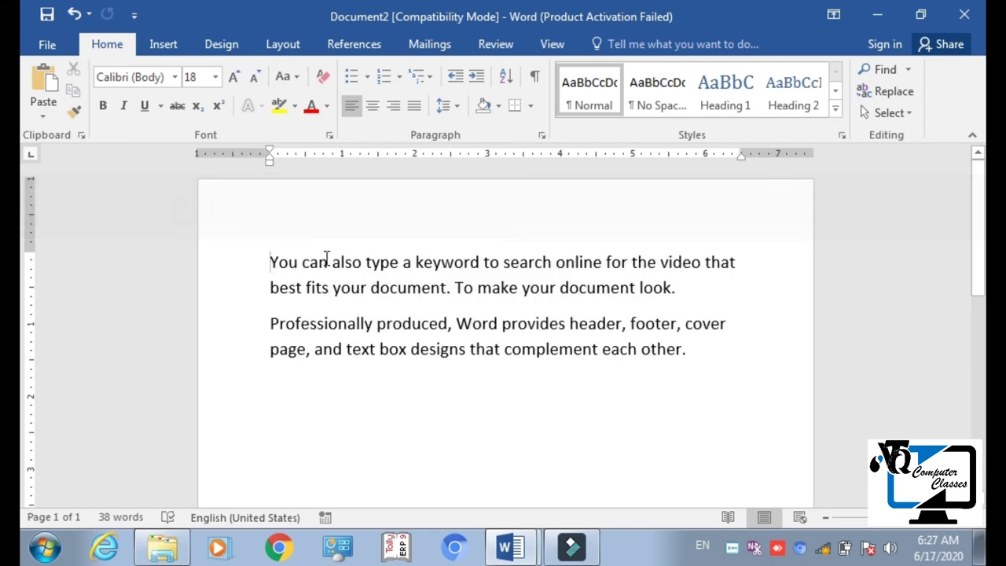
{"action": "left_click", "coordinate": [303, 429]}
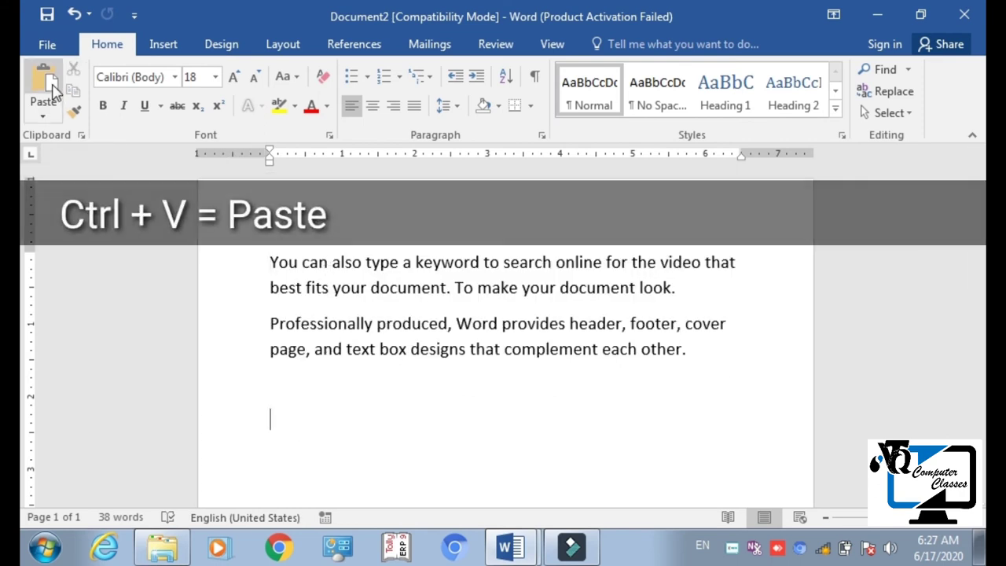
{"action": "left_click", "coordinate": [50, 83]}
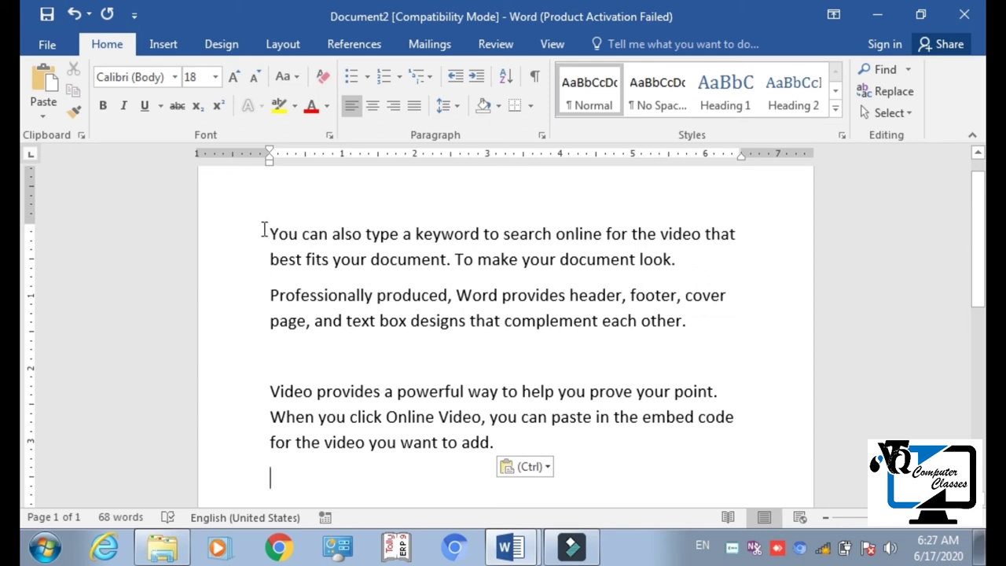
Step: Copy the new first paragraph and set the insertion point on the empty line at the document's end
{"action": "left_click_drag", "start_coordinate": [265, 229], "coordinate": [685, 259]}
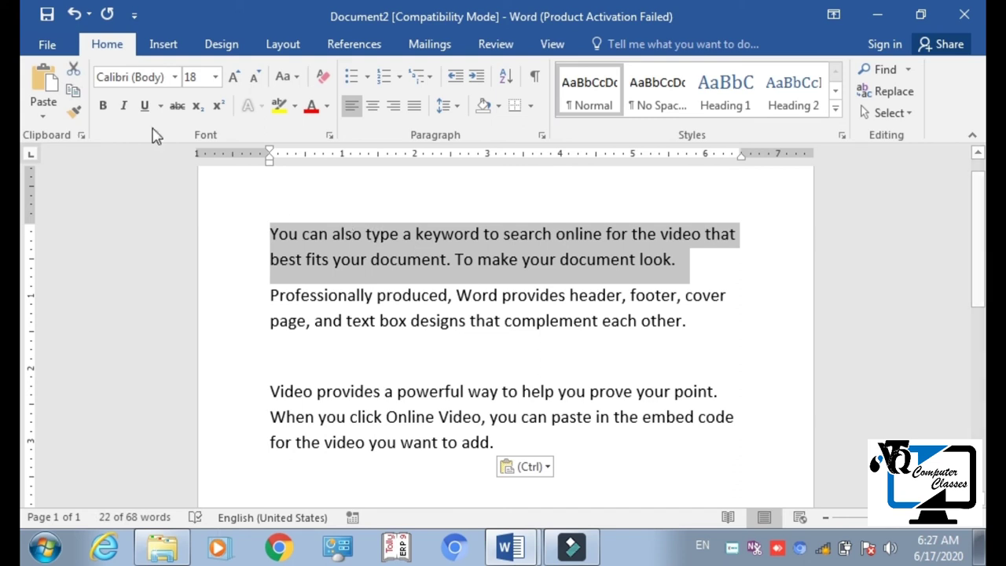
{"action": "left_click", "coordinate": [73, 92]}
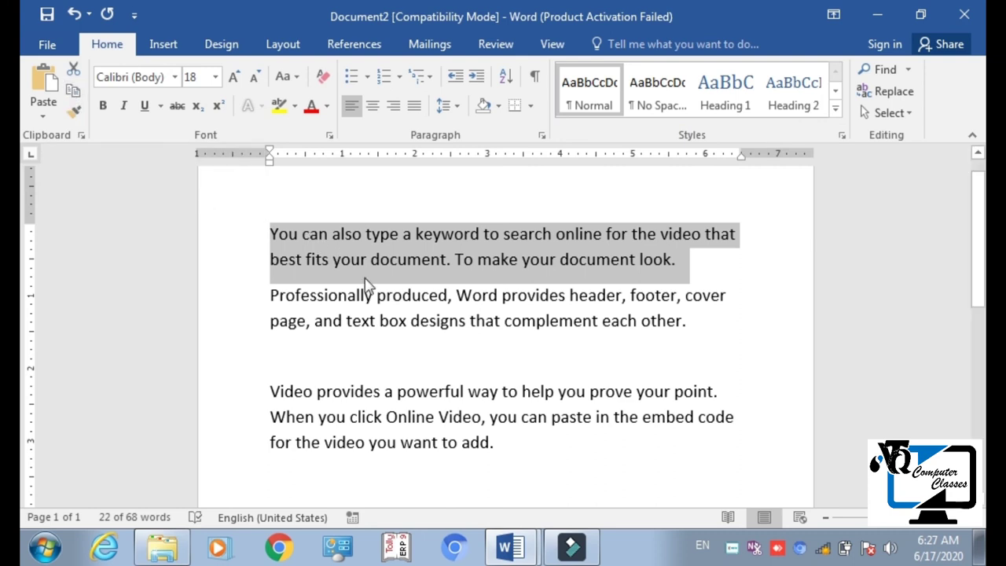
{"action": "left_click", "coordinate": [310, 470]}
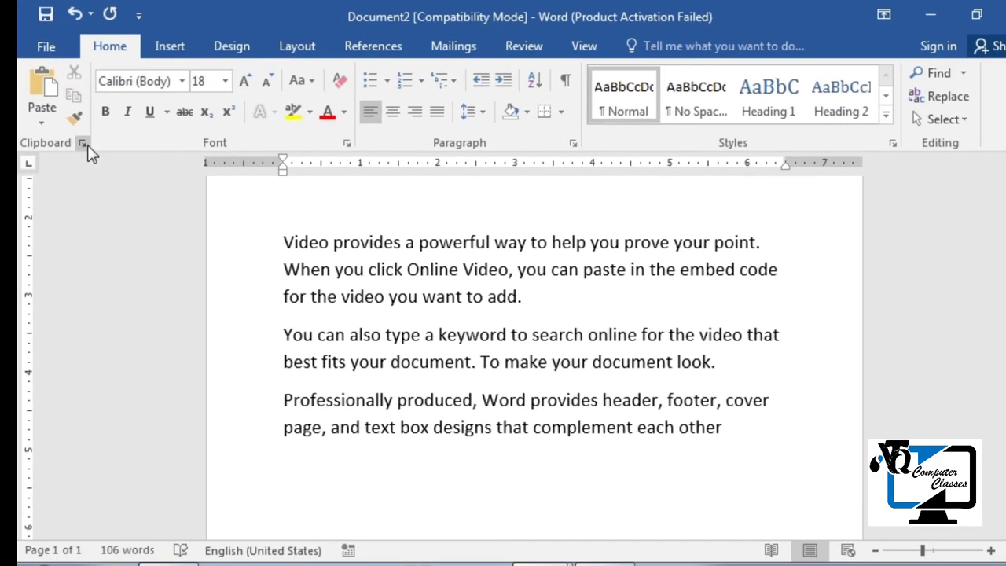
Step: Open the Clipboard pane and clear all of its items
{"action": "left_click", "coordinate": [85, 154]}
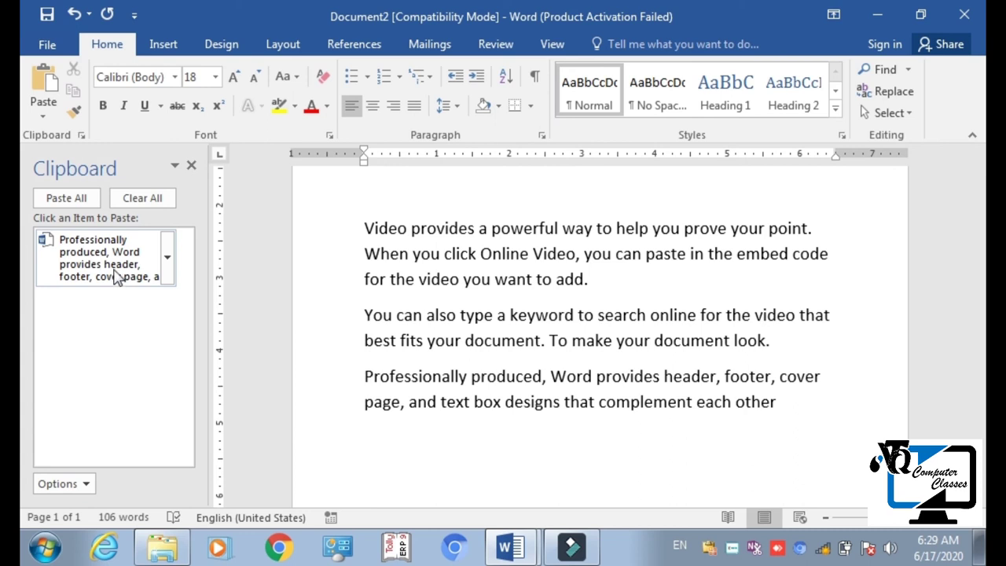
{"action": "left_click", "coordinate": [138, 201]}
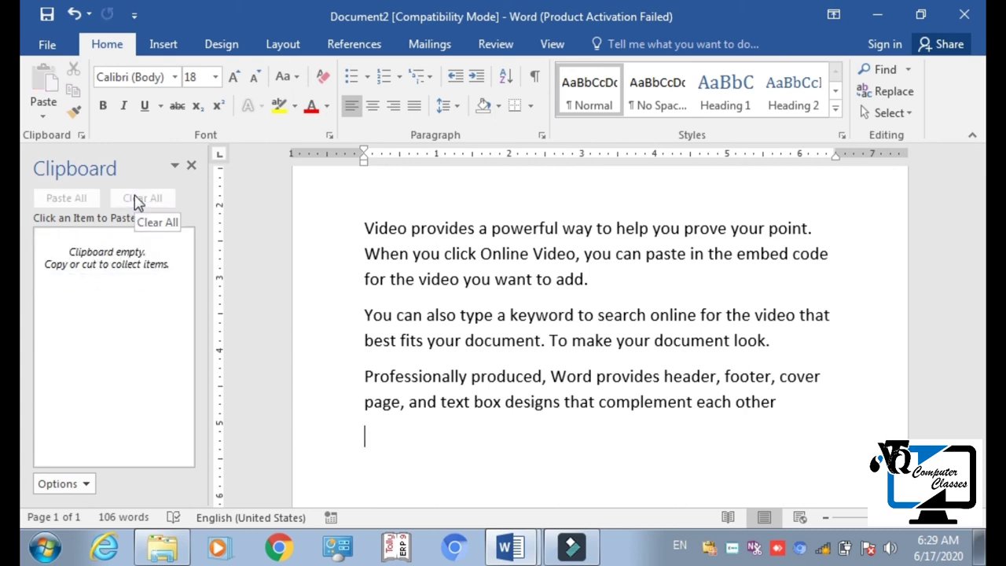
{"action": "key", "text": "ctrl+v"}
{"action": "scroll", "coordinate": [414, 369], "scroll_direction": "up", "scroll_amount": 1}
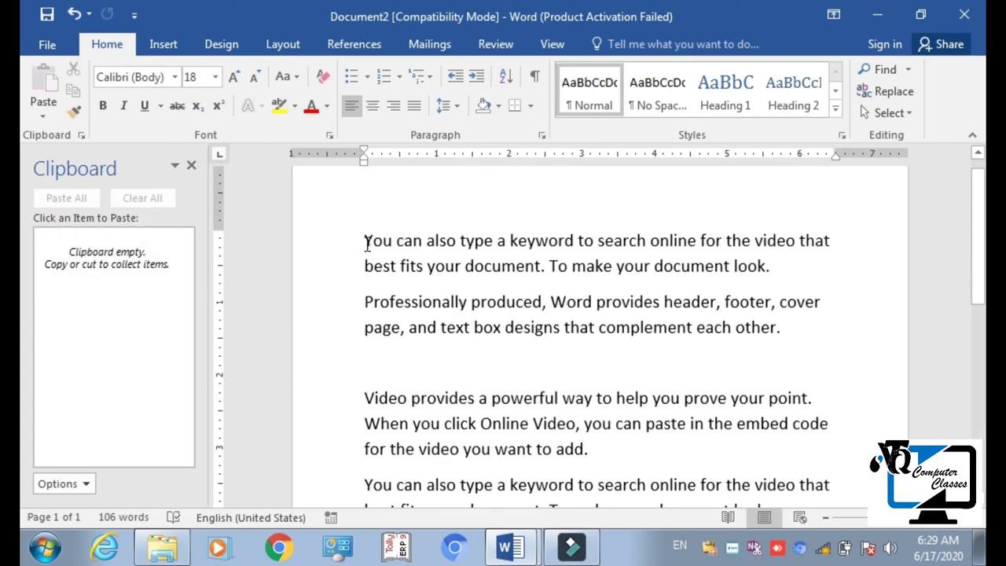
Step: Copy each of the first three paragraphs as separate clipboard items, then jump to the document end
{"action": "triple_click", "coordinate": [367, 240]}
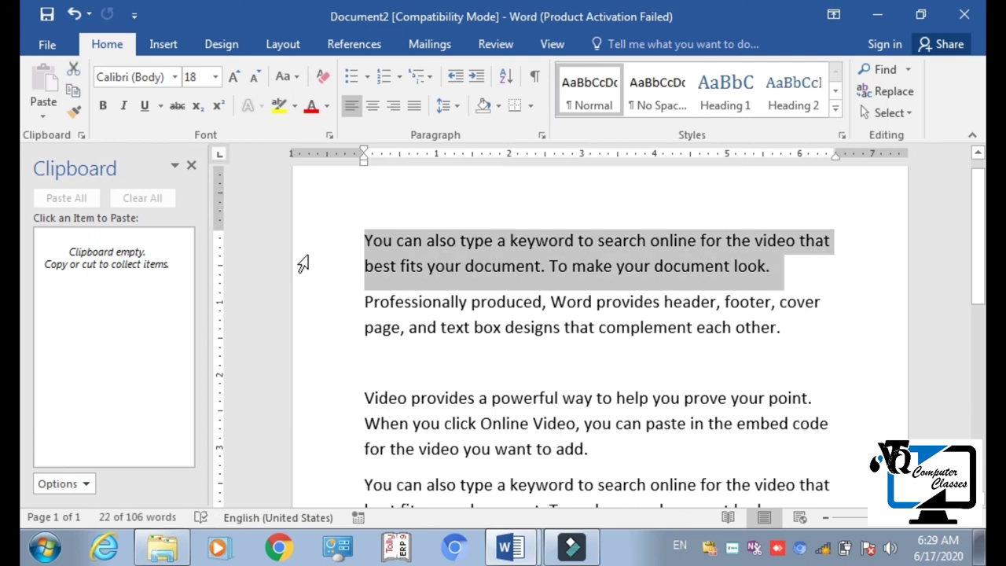
{"action": "left_click", "coordinate": [78, 94]}
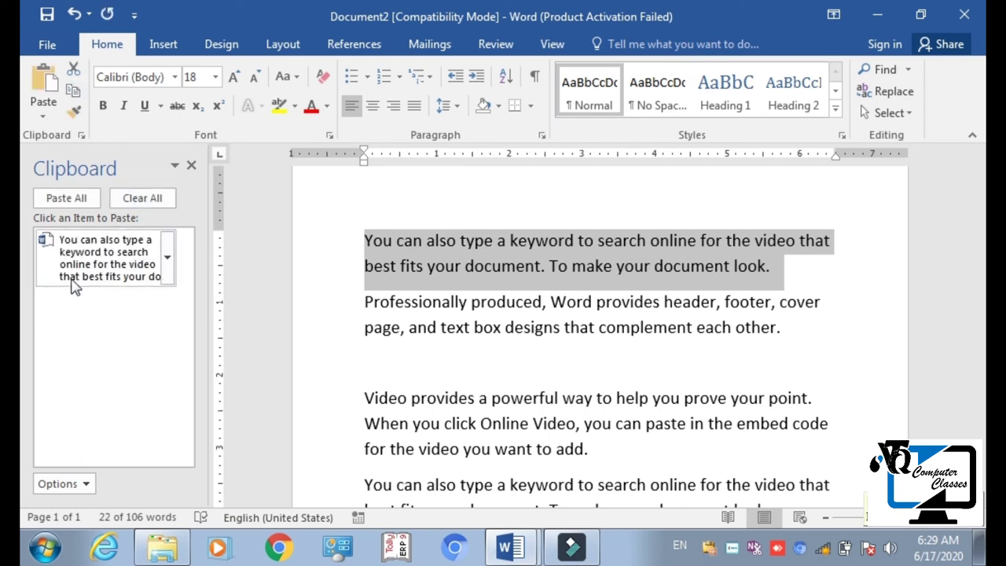
{"action": "triple_click", "coordinate": [422, 305]}
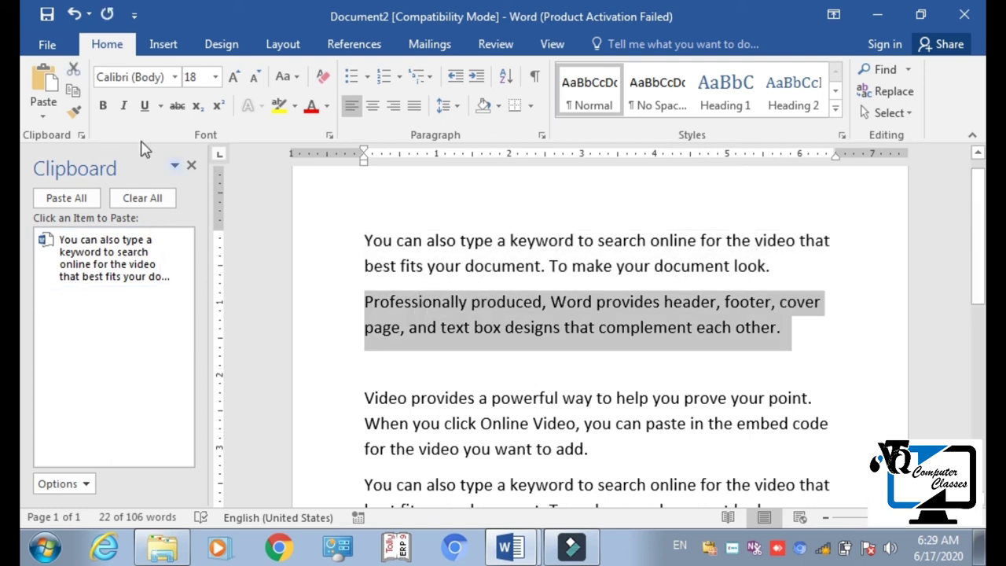
{"action": "left_click", "coordinate": [74, 91]}
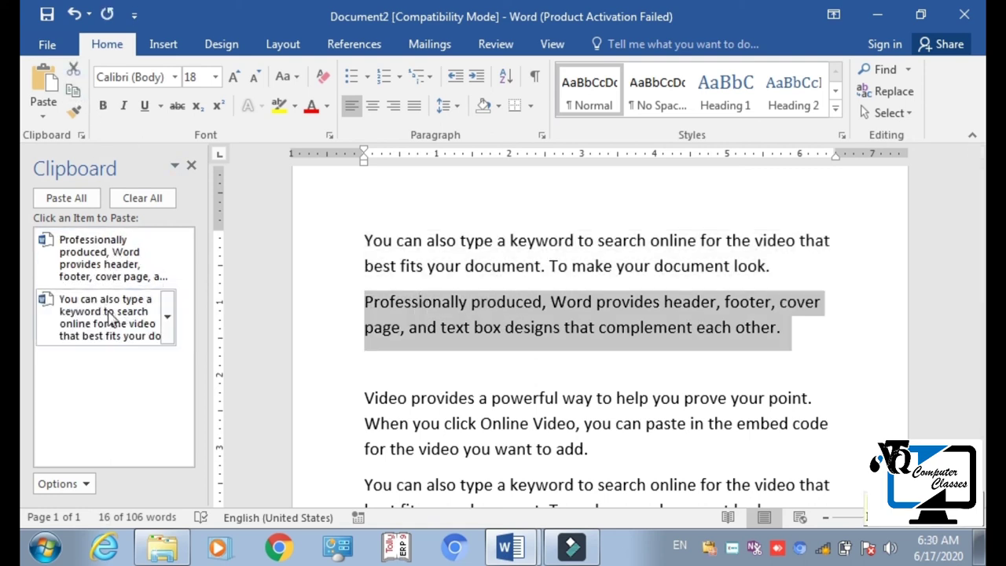
{"action": "triple_click", "coordinate": [437, 407]}
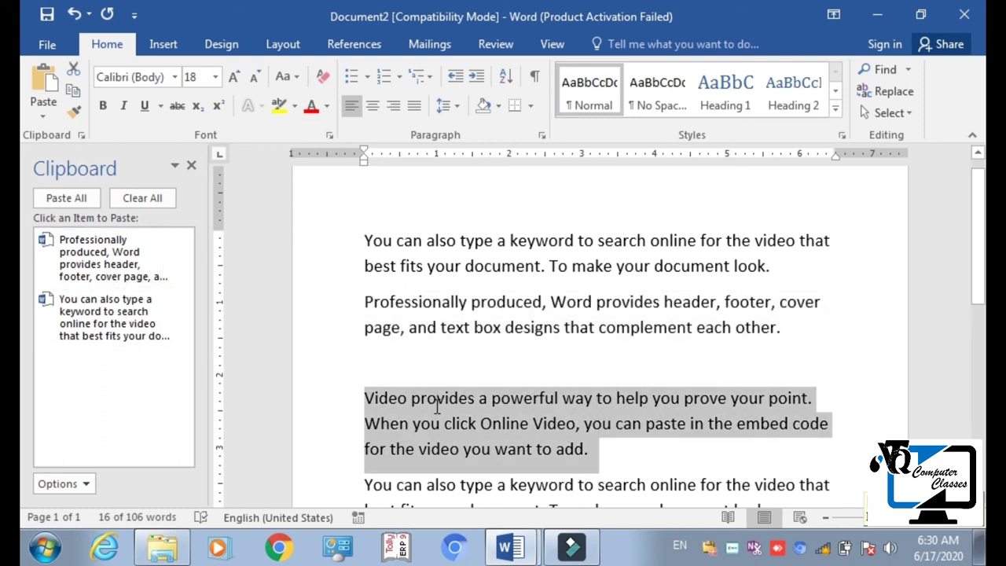
{"action": "left_click", "coordinate": [74, 91]}
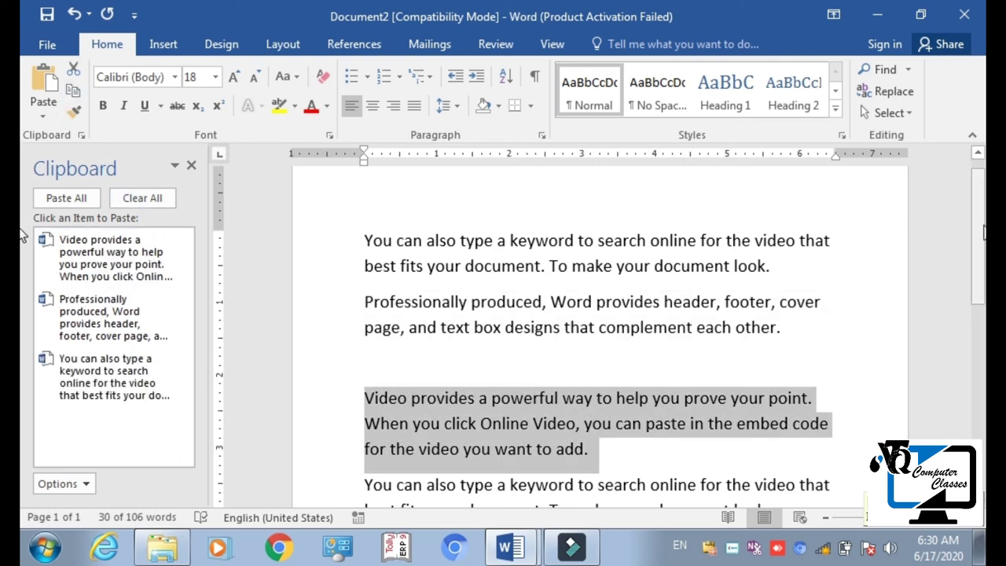
{"action": "key", "text": "ctrl+End"}
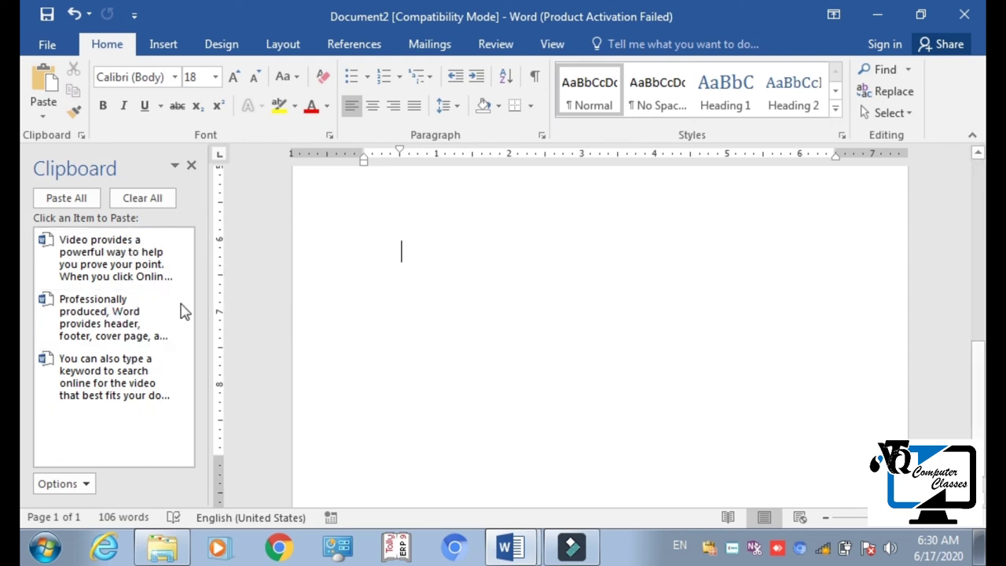
Step: Paste the Professionally produced, Video provides and 'You can also type' items at the end, then close the Clipboard pane
{"action": "left_click", "coordinate": [114, 318]}
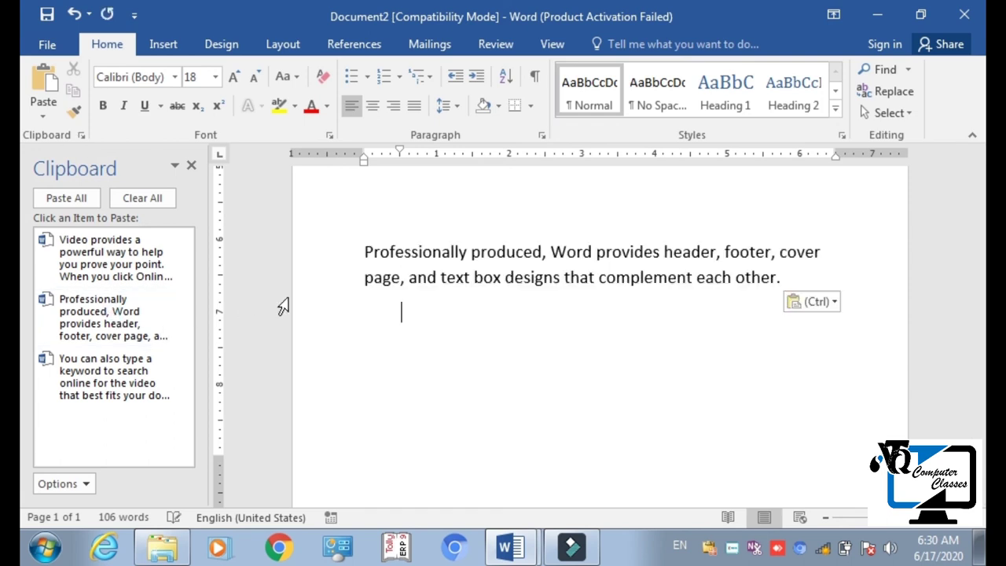
{"action": "left_click", "coordinate": [118, 259]}
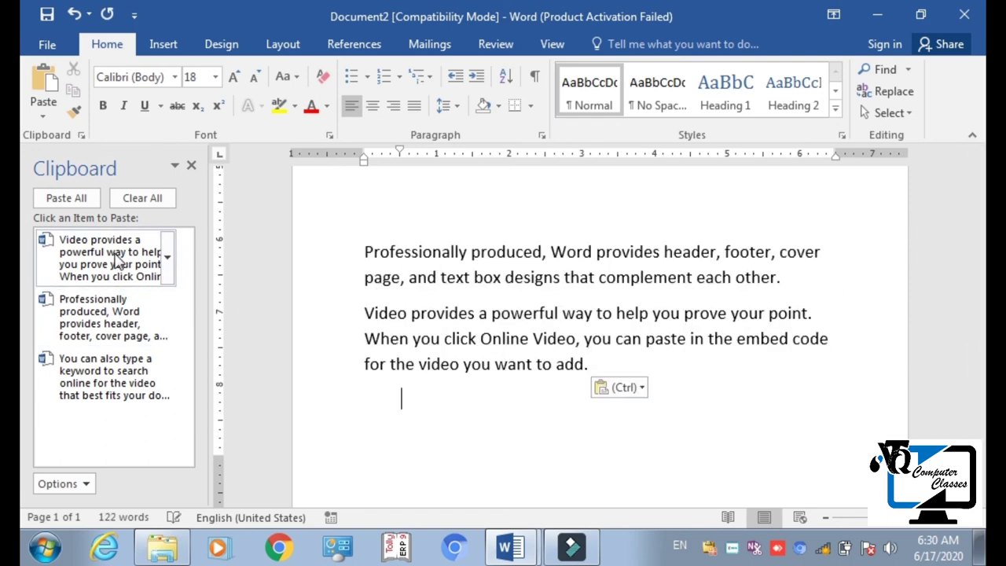
{"action": "left_click", "coordinate": [115, 393]}
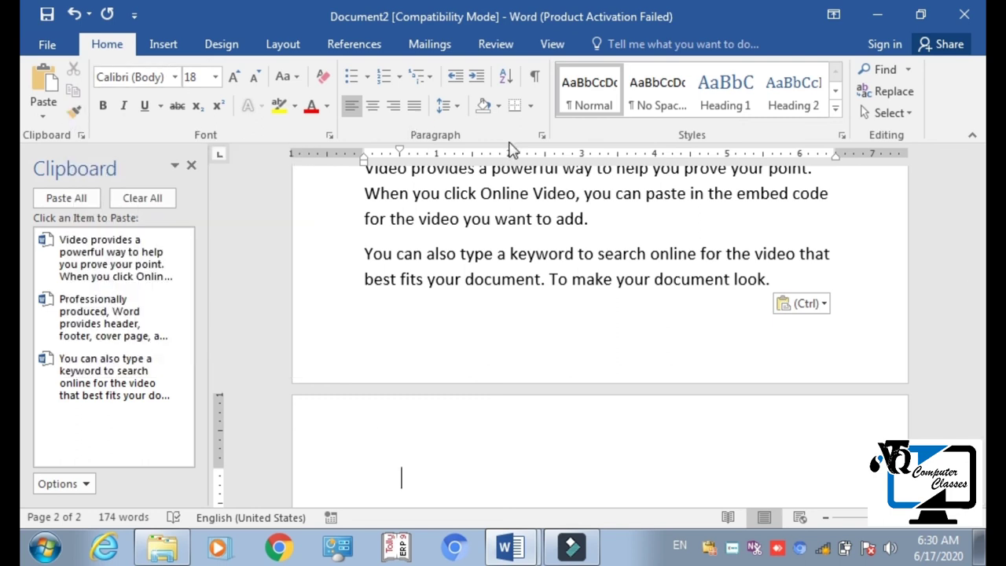
{"action": "scroll", "coordinate": [570, 351], "scroll_direction": "up", "scroll_amount": 3}
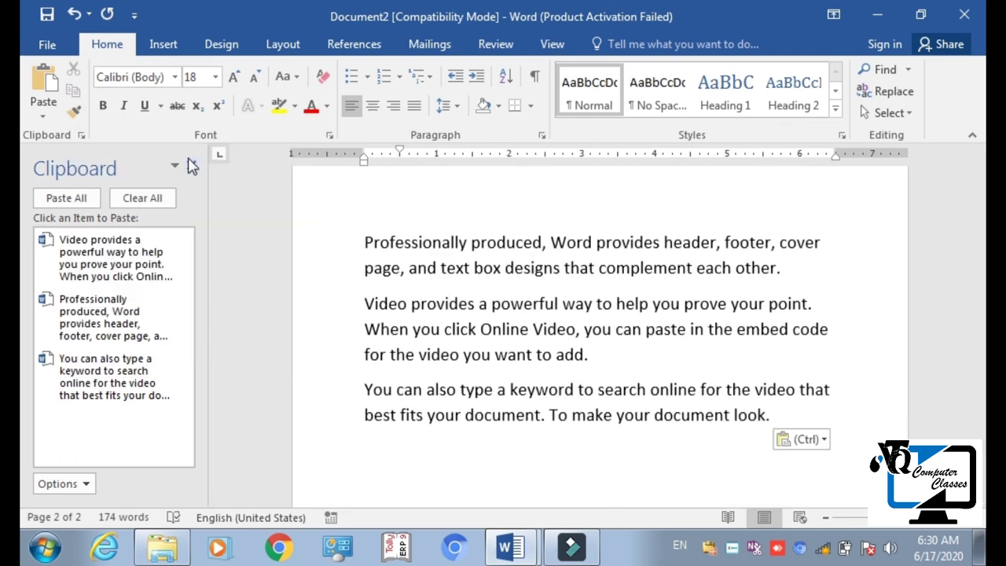
{"action": "left_click", "coordinate": [191, 172]}
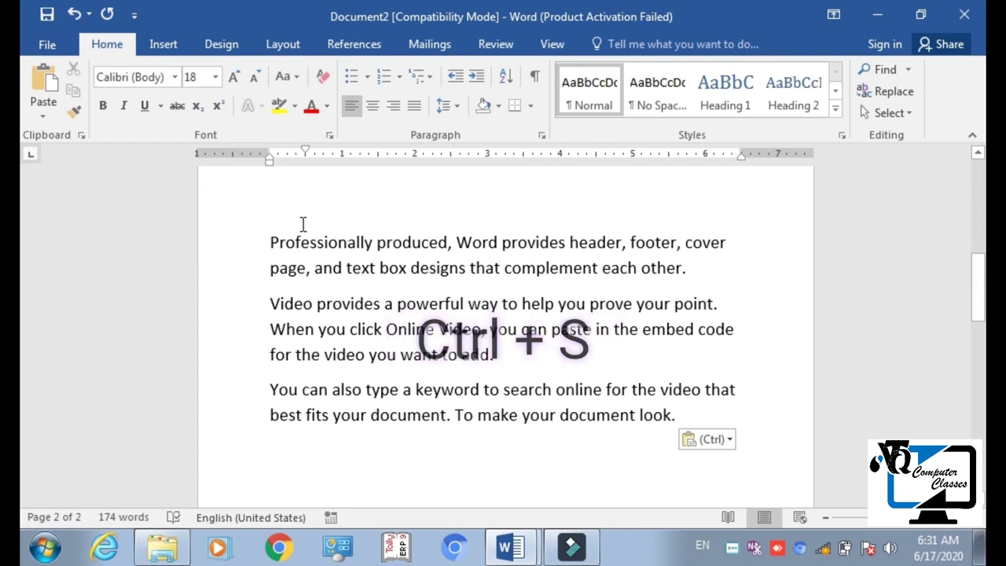
Step: Save the document to the Desktop as 'class 1' in .docx format, accepting the format upgrade
{"action": "key", "text": "ctrl+s"}
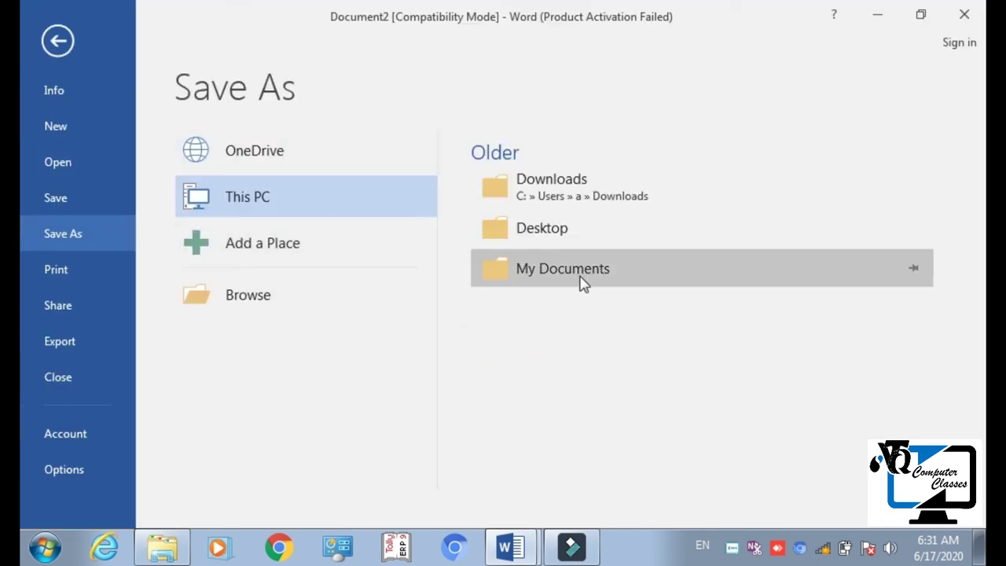
{"action": "left_click", "coordinate": [560, 239]}
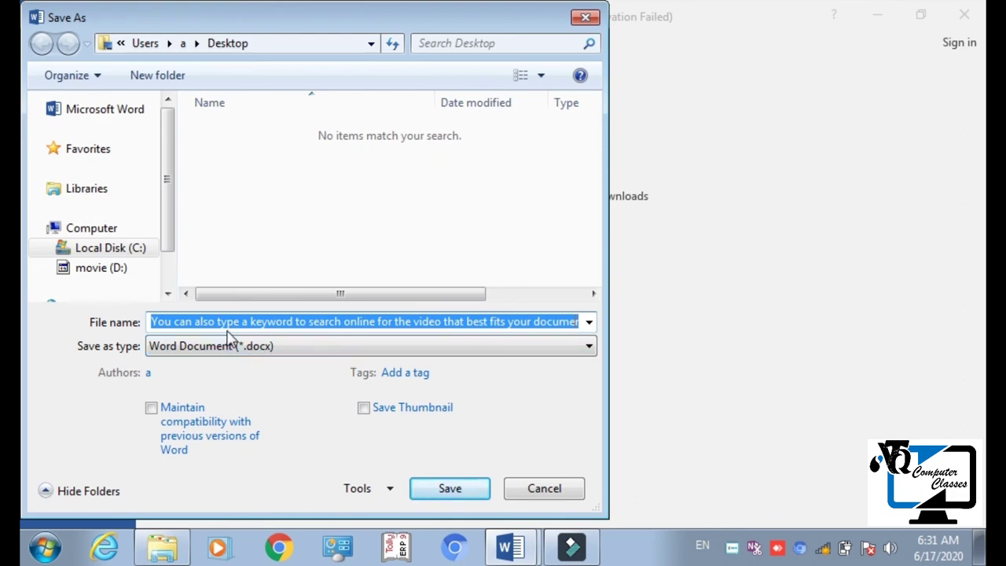
{"action": "type", "text": "class 1"}
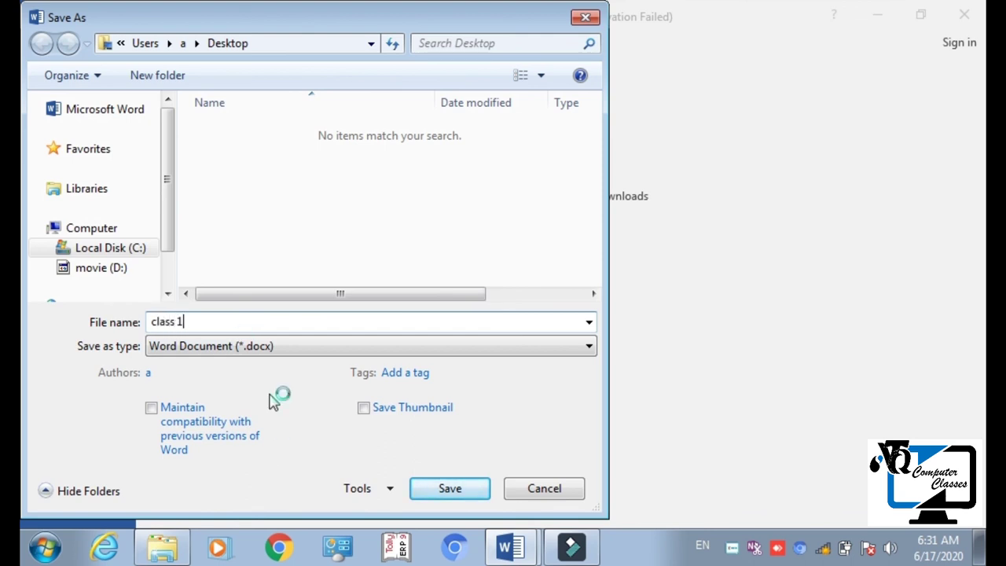
{"action": "left_click", "coordinate": [433, 490]}
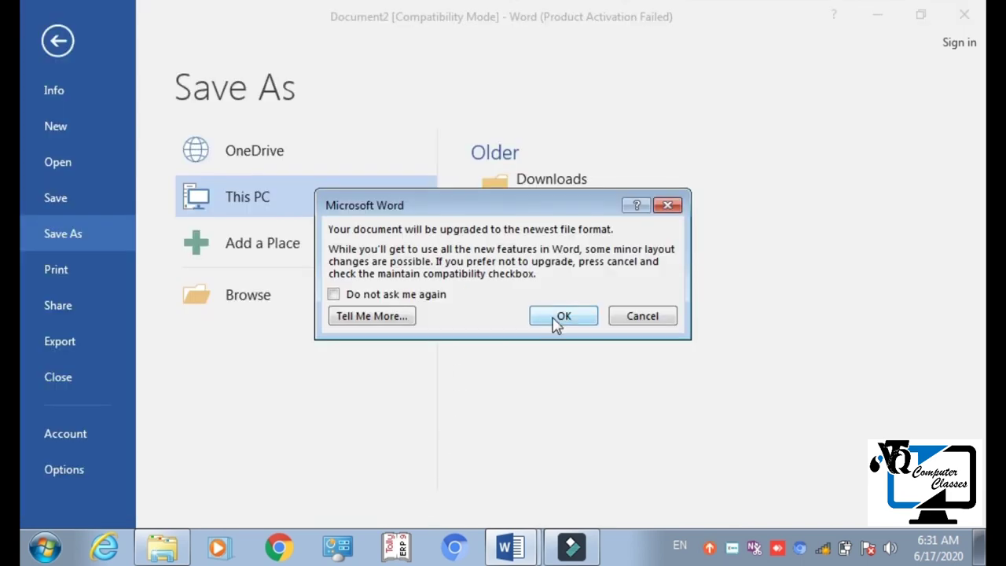
{"action": "left_click", "coordinate": [561, 318]}
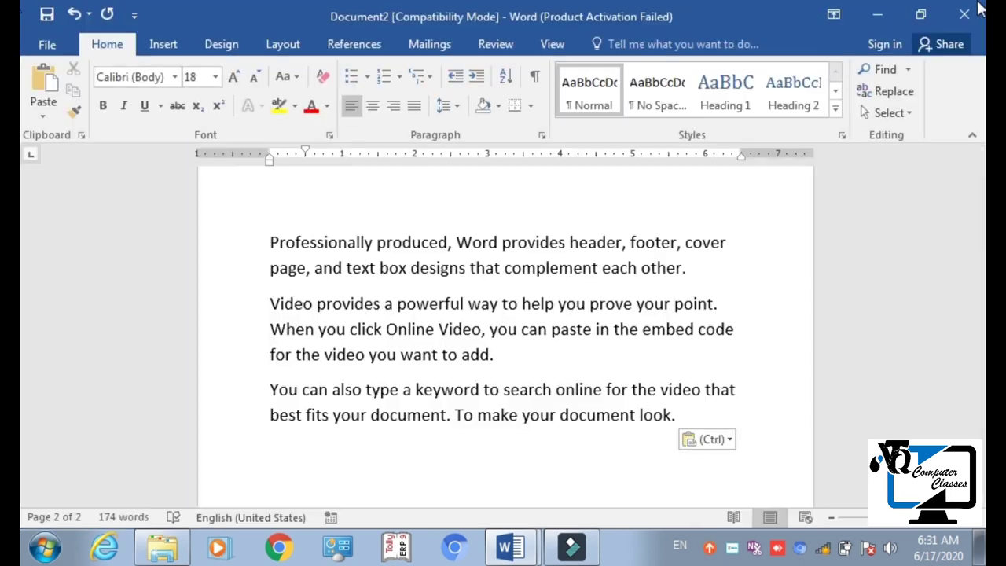